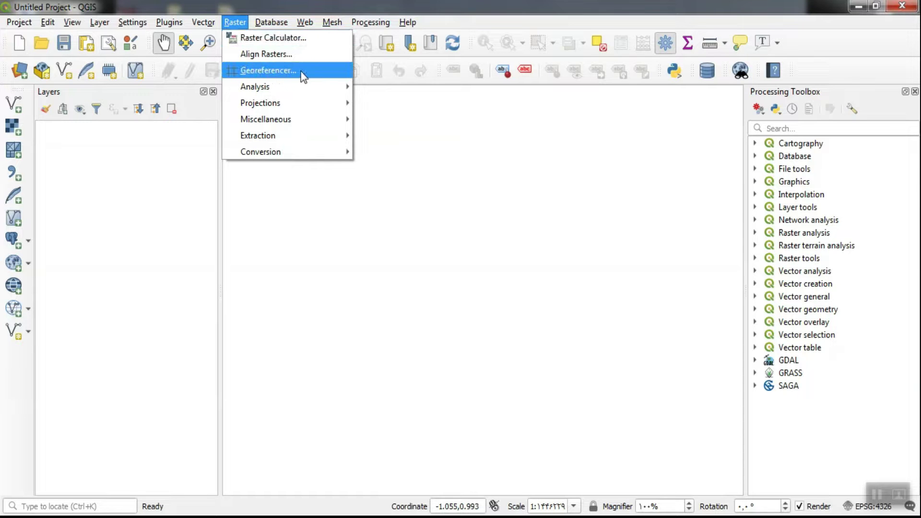
# Load the raster نقشه زمین شناسی تبریز_modified.tif from the Desktop into the Georeferencer and enlarge its window and image area.
pyautogui.click(314, 80)
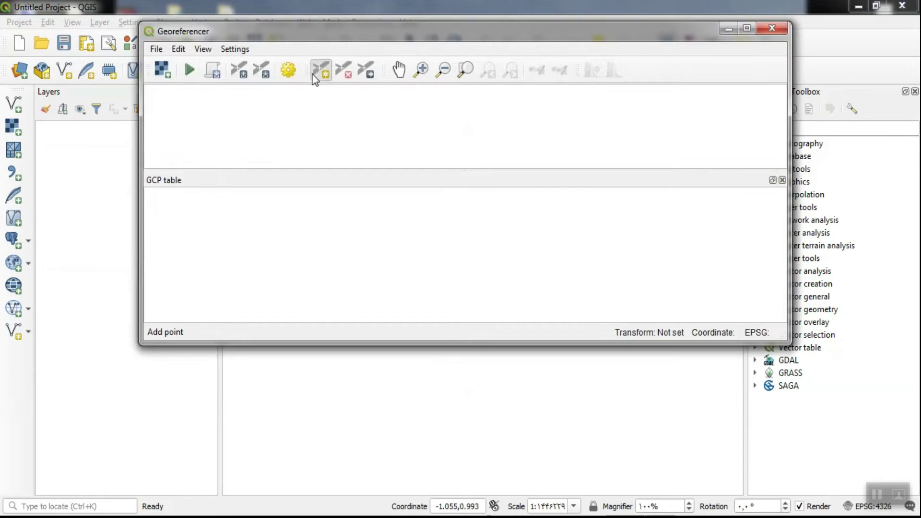
pyautogui.moveTo(335, 36); pyautogui.dragTo(329, 79)
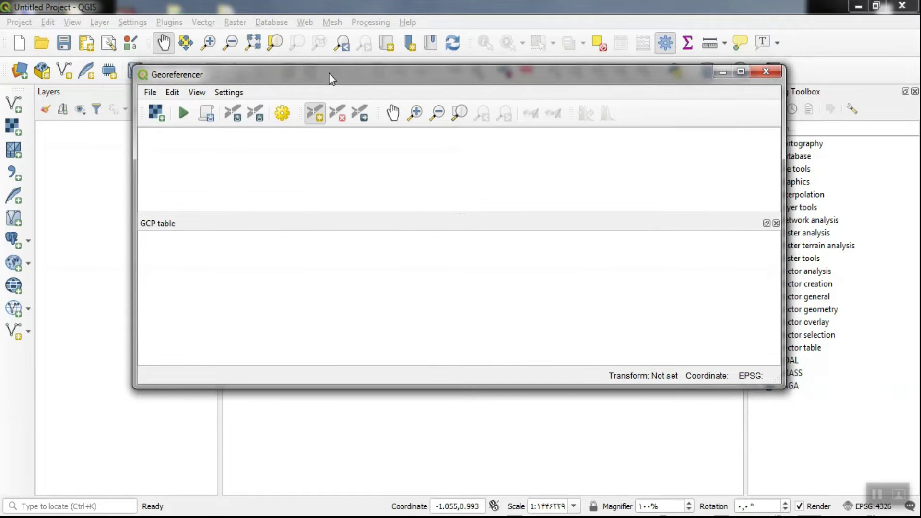
pyautogui.click(163, 117)
pyautogui.moveTo(589, 176); pyautogui.dragTo(591, 355)
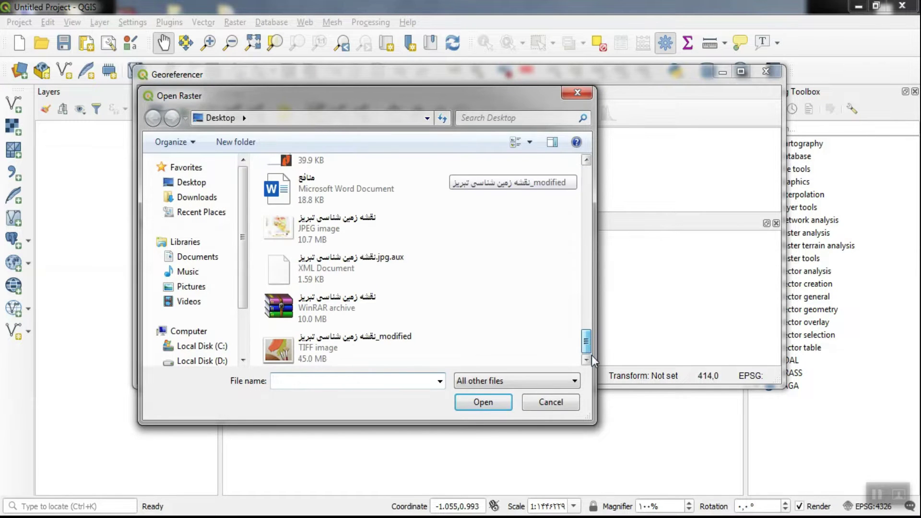
pyautogui.click(340, 358)
pyautogui.click(467, 405)
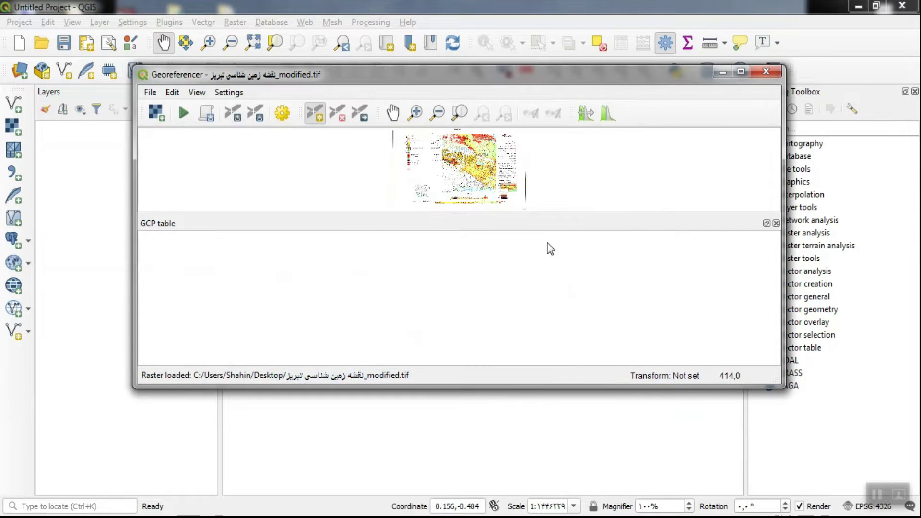
pyautogui.moveTo(443, 215); pyautogui.dragTo(444, 288)
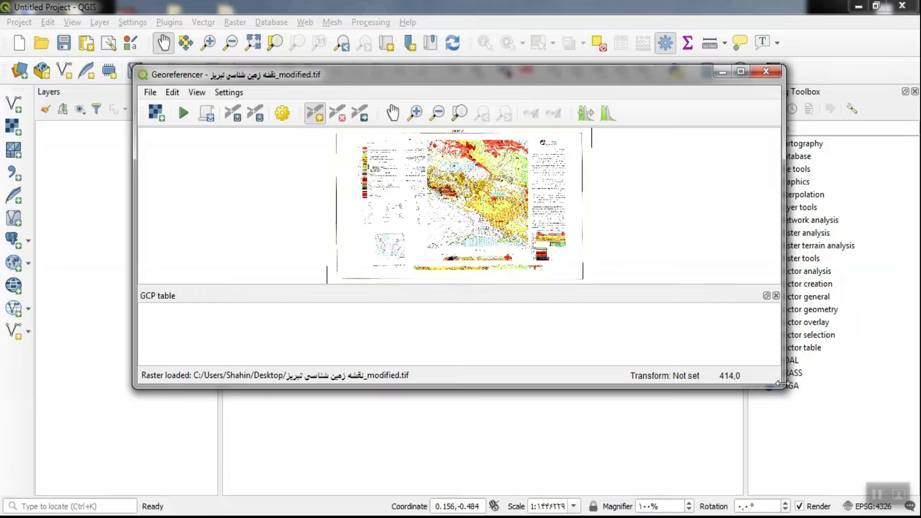
pyautogui.moveTo(782, 390); pyautogui.dragTo(848, 470)
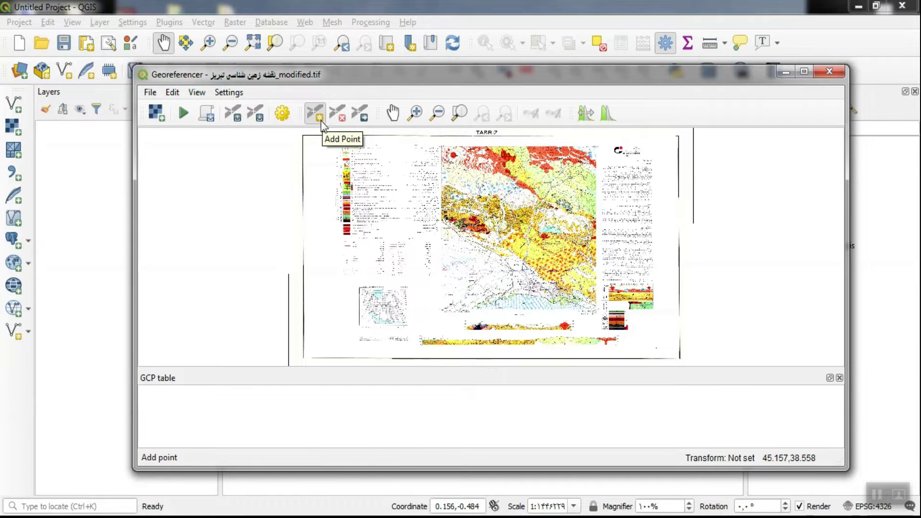
# Add a ground control point at the map frame's northwest corner with X/East 46 00 and Y/North 38 30.
pyautogui.scroll(1, 444, 145)
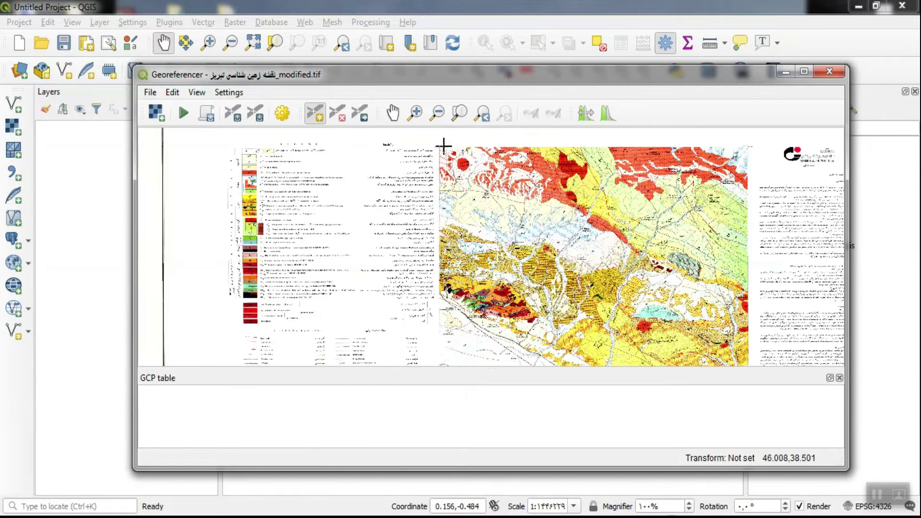
pyautogui.scroll(3, 444, 146)
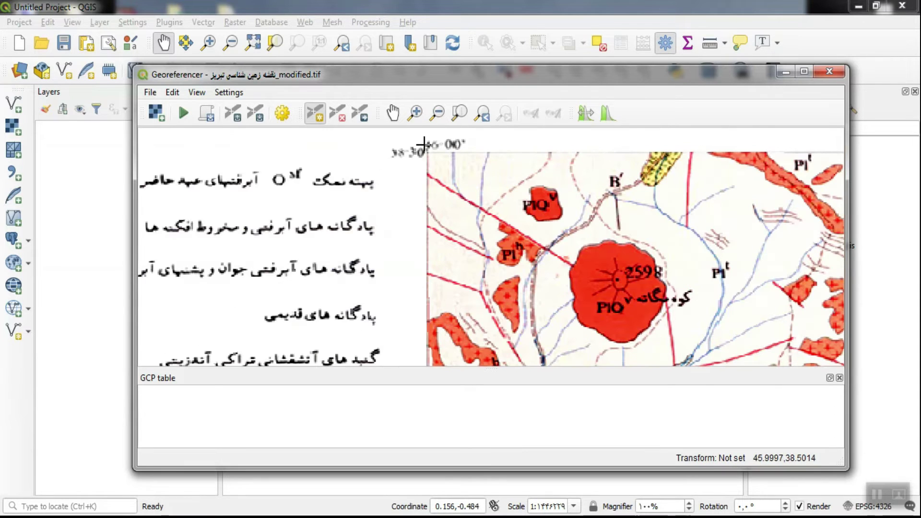
pyautogui.scroll(2, 429, 138)
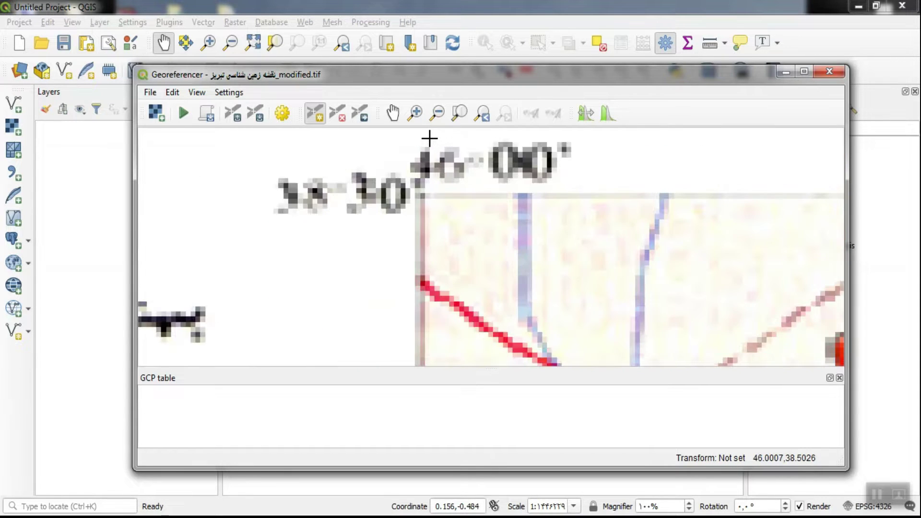
pyautogui.click(422, 194)
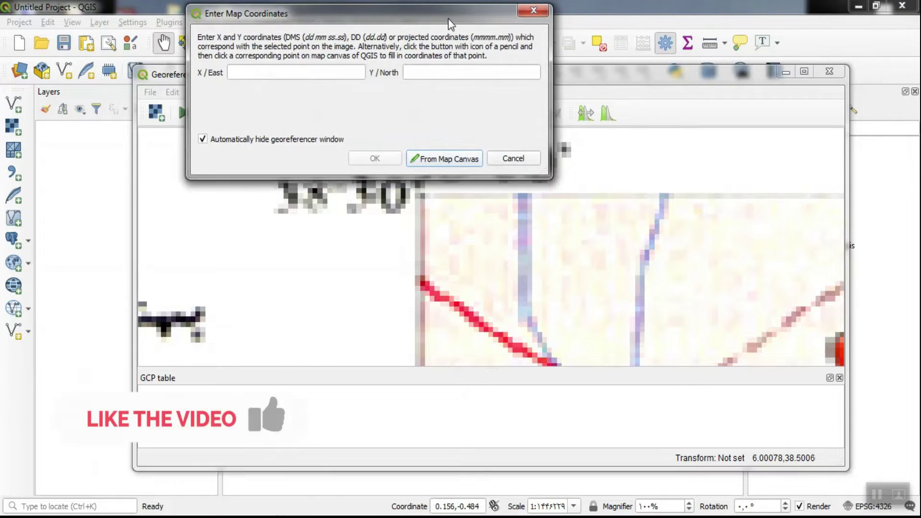
pyautogui.moveTo(448, 19); pyautogui.dragTo(643, 223)
pyautogui.click(524, 300)
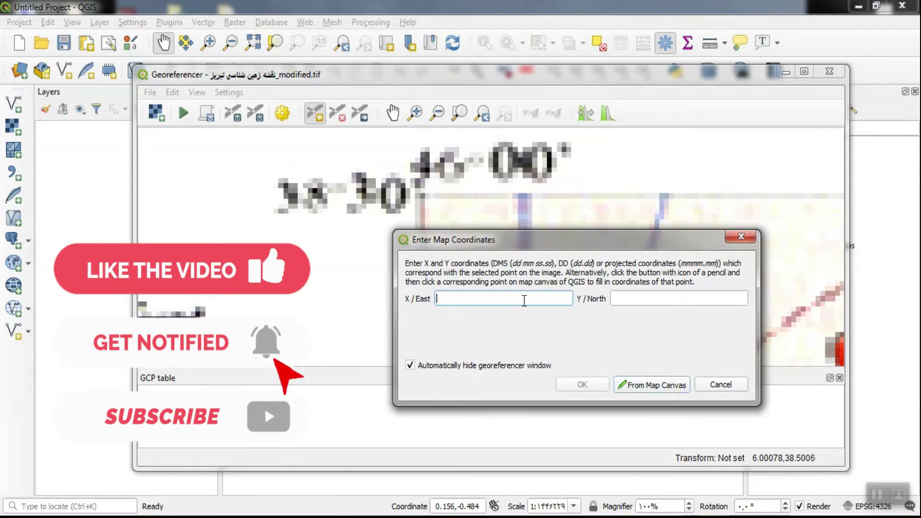
pyautogui.write('46 00')
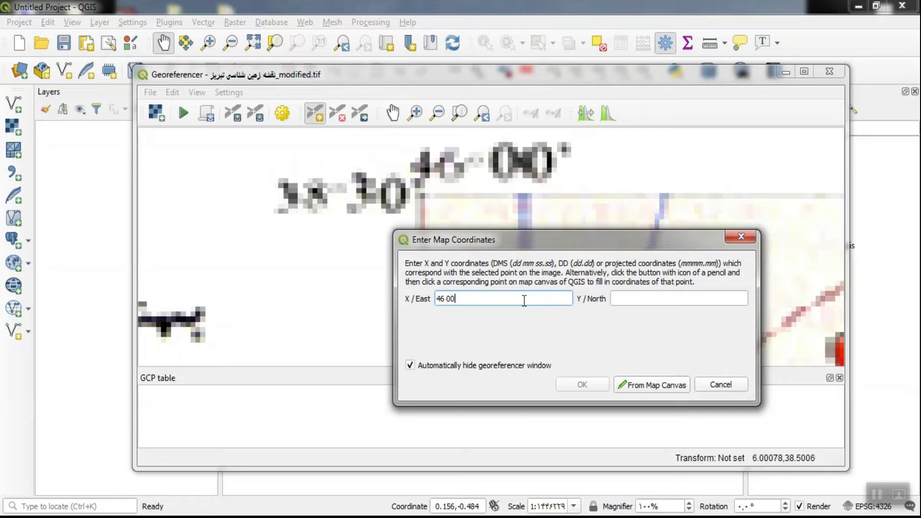
pyautogui.click(625, 300)
pyautogui.write('38 3')
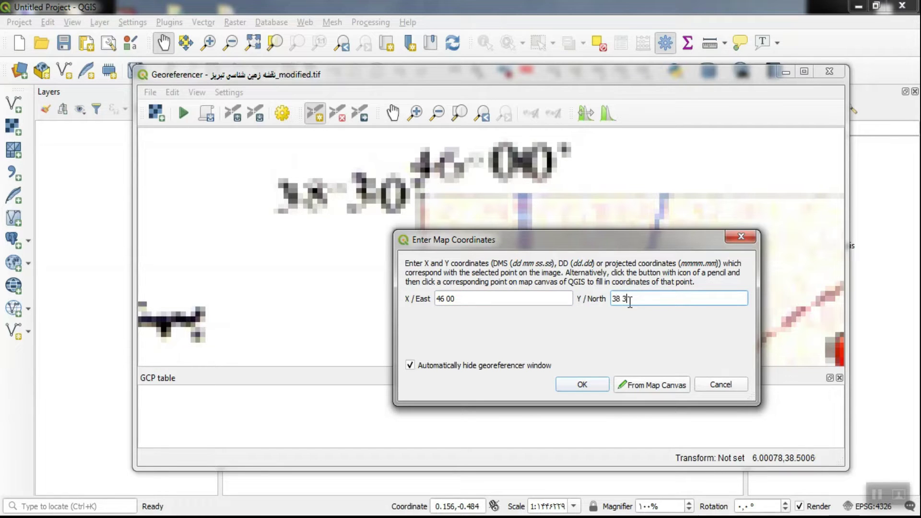
pyautogui.write('0')
pyautogui.click(601, 386)
# Add a ground control point at the map frame's southwest corner with X/East 46 00 and Y/North 38 00.
pyautogui.scroll(-5, 547, 185)
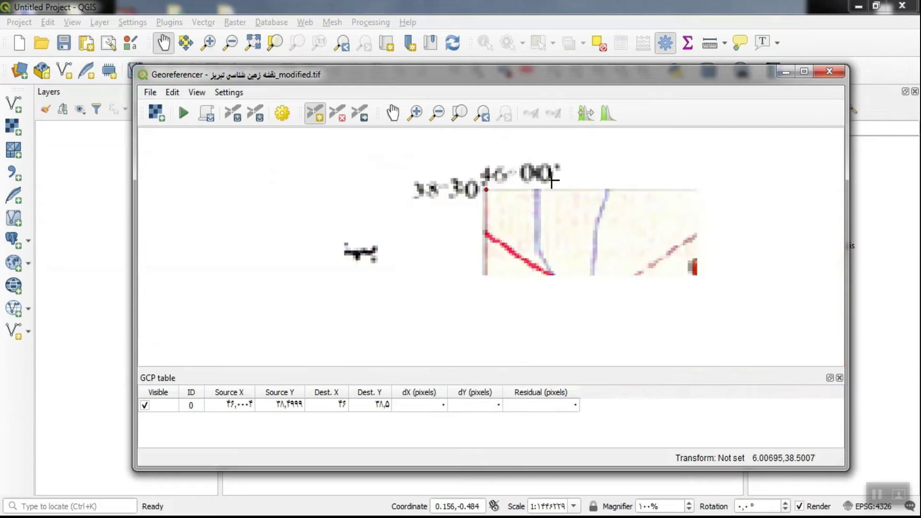
pyautogui.scroll(-2, 468, 164)
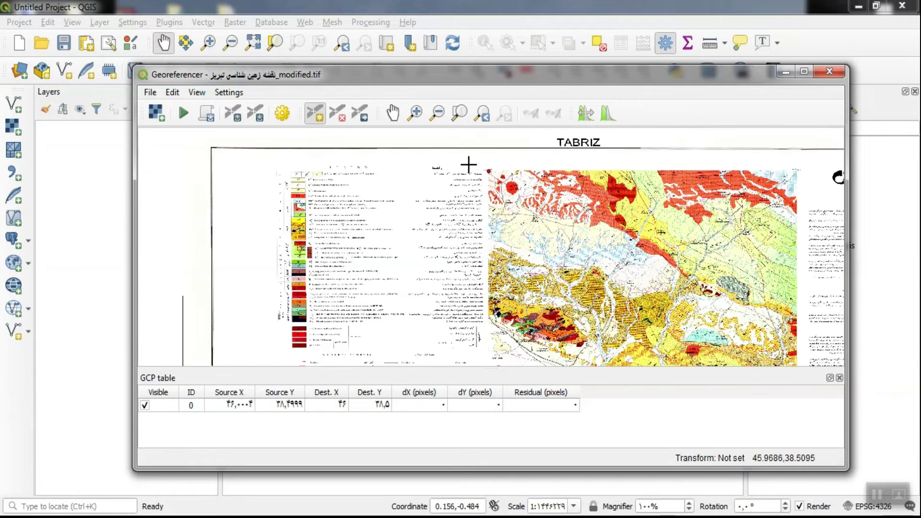
pyautogui.scroll(-1, 477, 206)
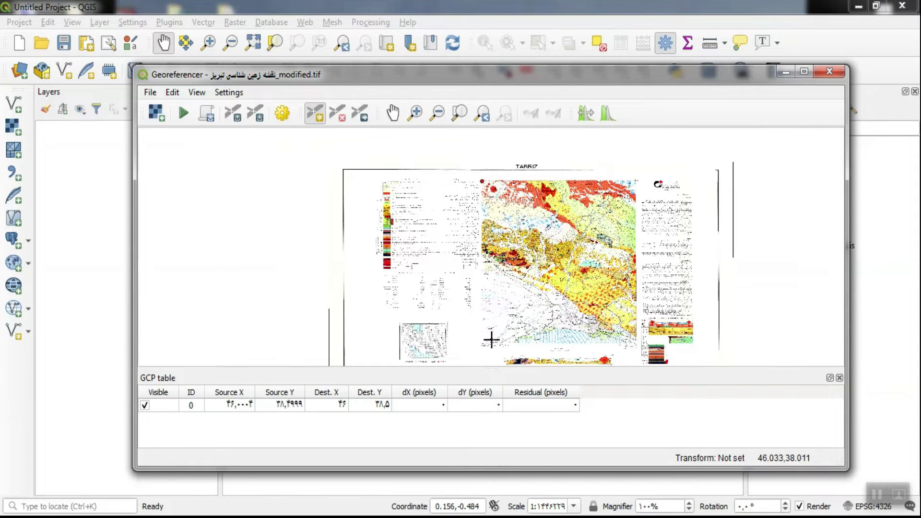
pyautogui.scroll(2, 492, 339)
pyautogui.scroll(1, 455, 356)
pyautogui.scroll(3, 455, 355)
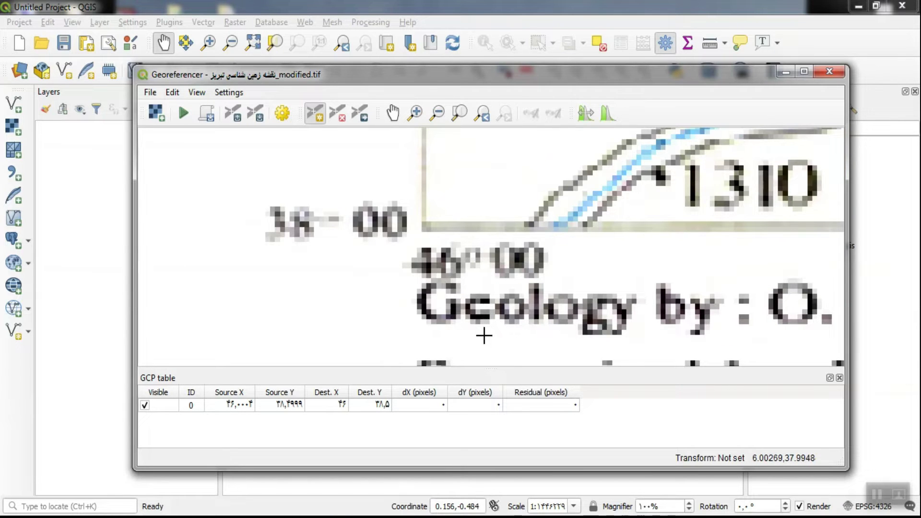
pyautogui.scroll(-1, 484, 335)
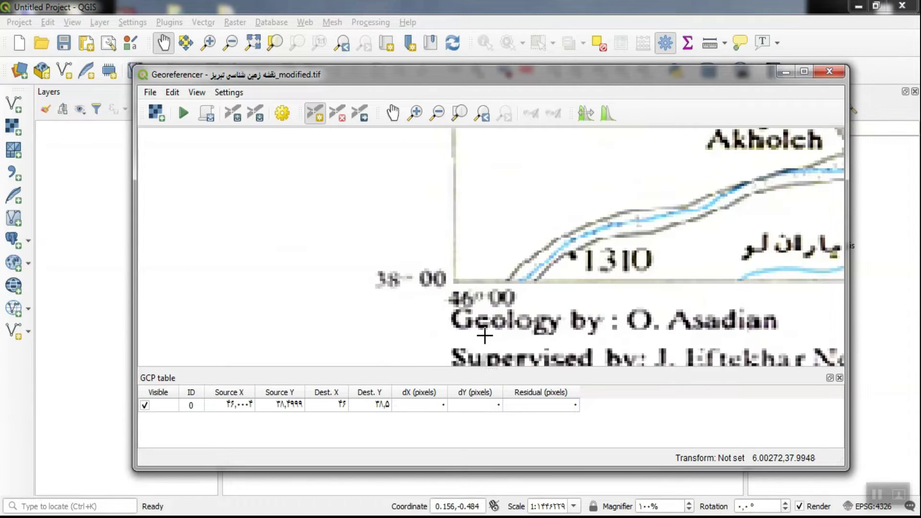
pyautogui.click(454, 282)
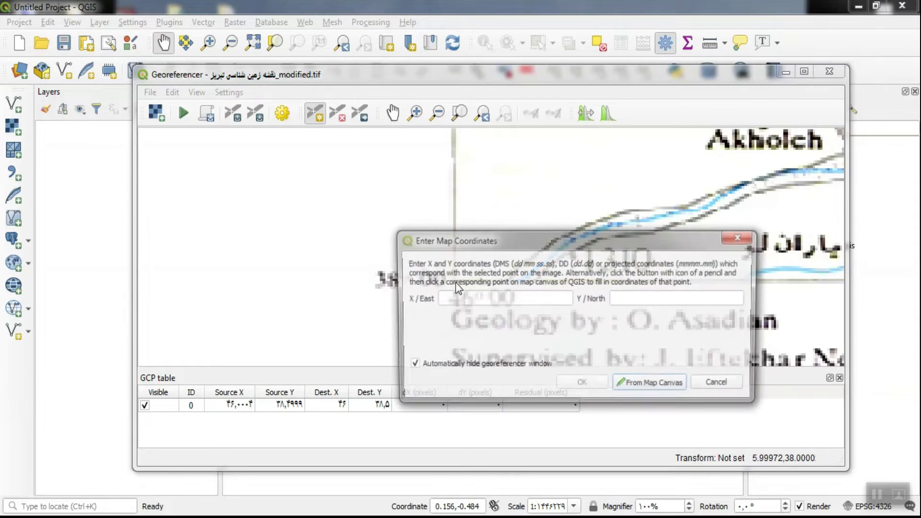
pyautogui.moveTo(514, 247); pyautogui.dragTo(604, 87)
pyautogui.click(586, 137)
pyautogui.write('46 00')
pyautogui.click(715, 139)
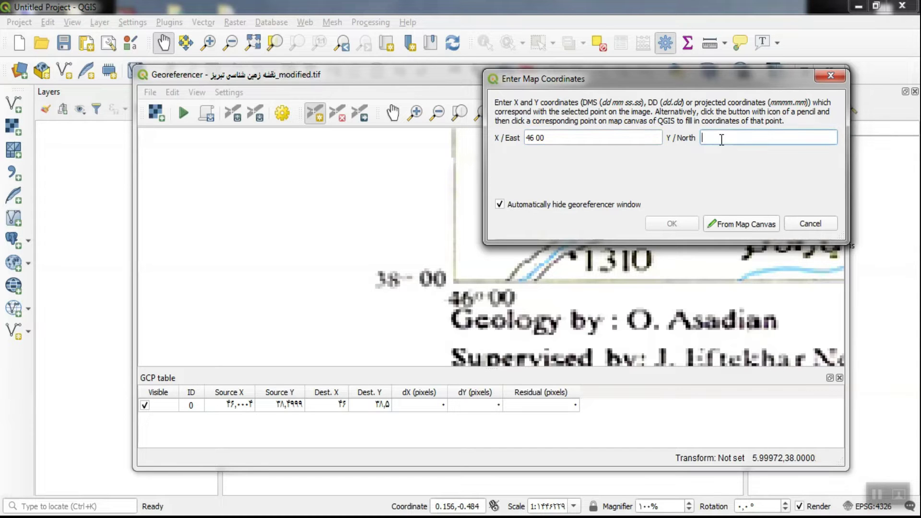
pyautogui.write('38 00')
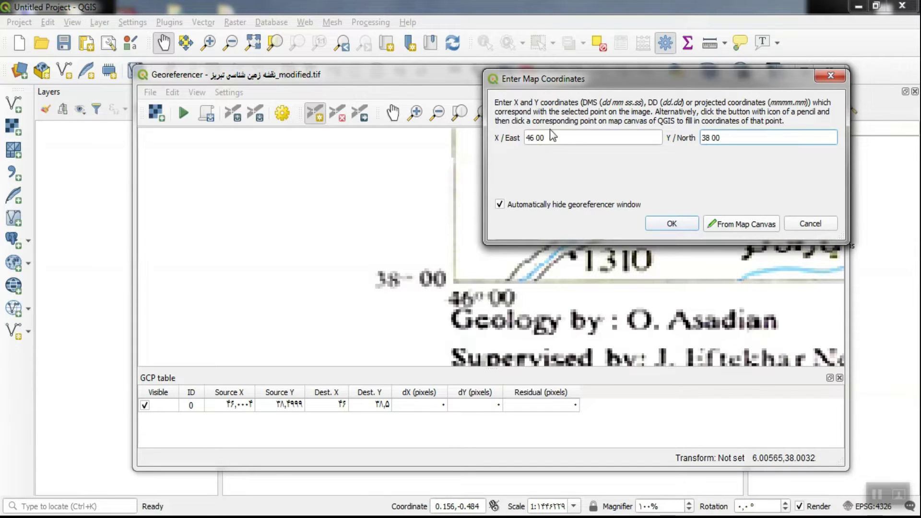
pyautogui.click(671, 224)
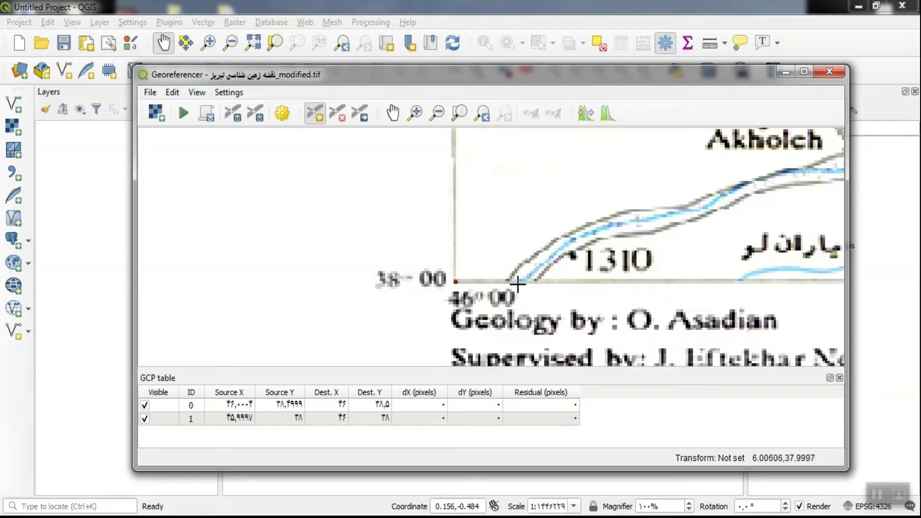
# Add a ground control point at the map frame's southeast corner with X/East 46 30 and Y/North 38 00.
pyautogui.scroll(-4, 517, 285)
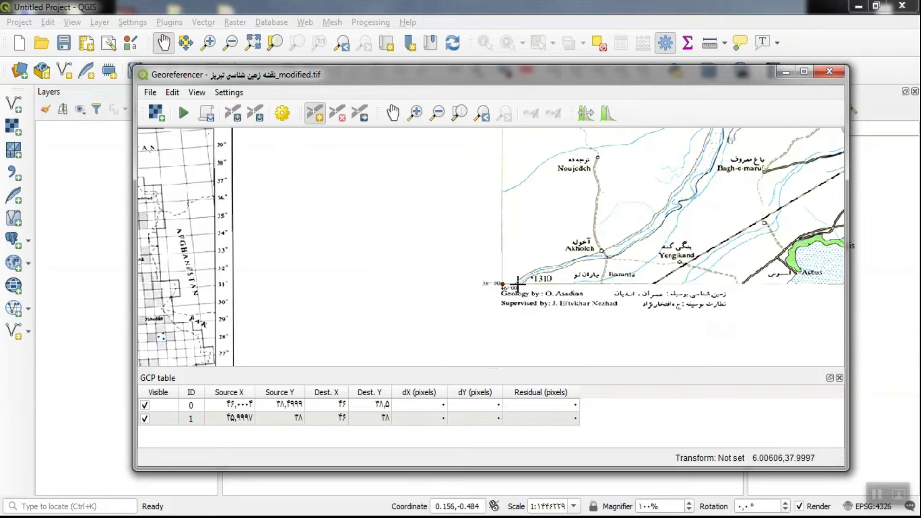
pyautogui.scroll(-5, 517, 285)
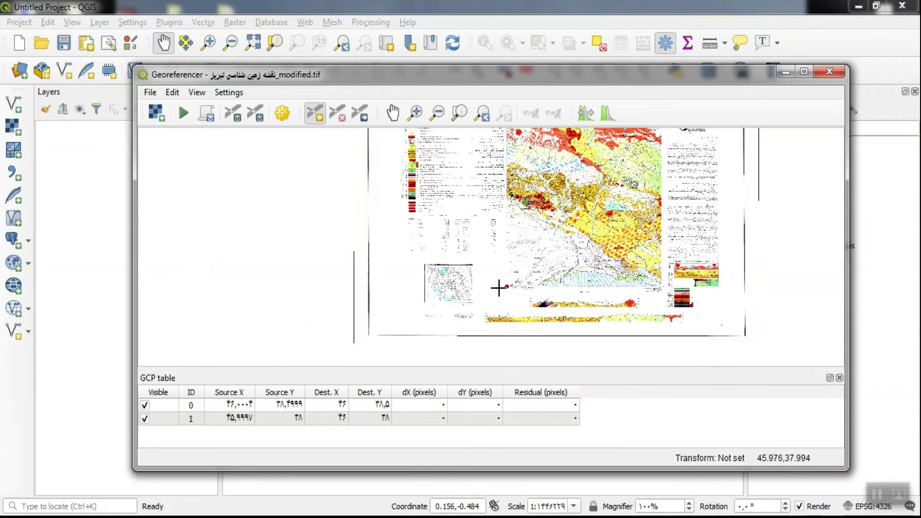
pyautogui.scroll(4, 662, 286)
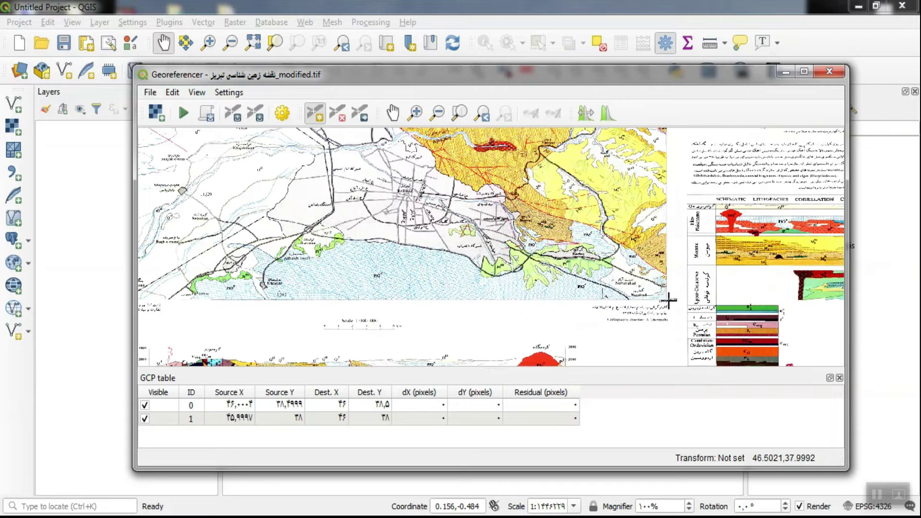
pyautogui.scroll(2, 669, 301)
pyautogui.scroll(2, 669, 301)
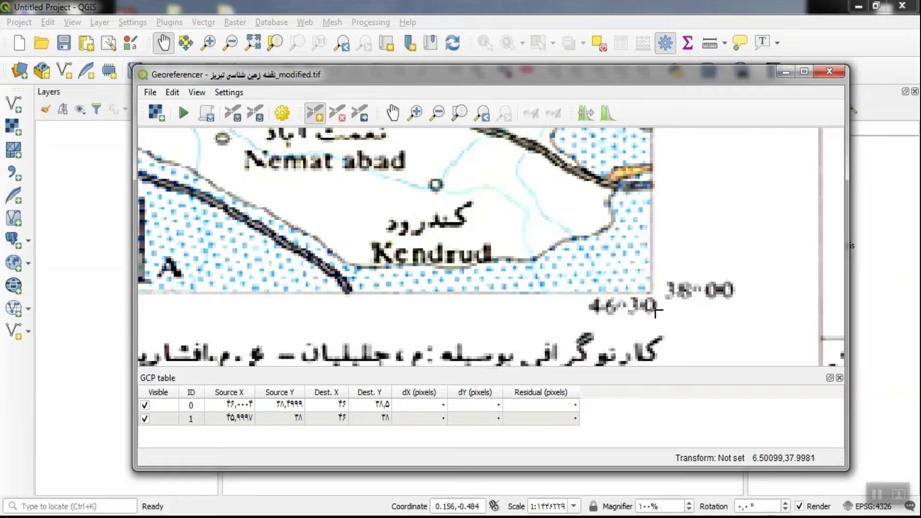
pyautogui.scroll(2, 651, 294)
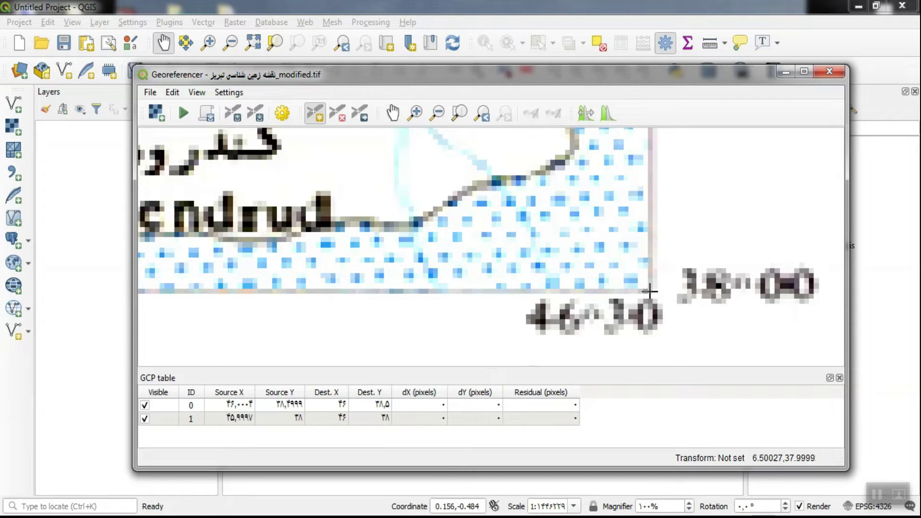
pyautogui.click(650, 290)
pyautogui.click(622, 139)
pyautogui.write('46 30')
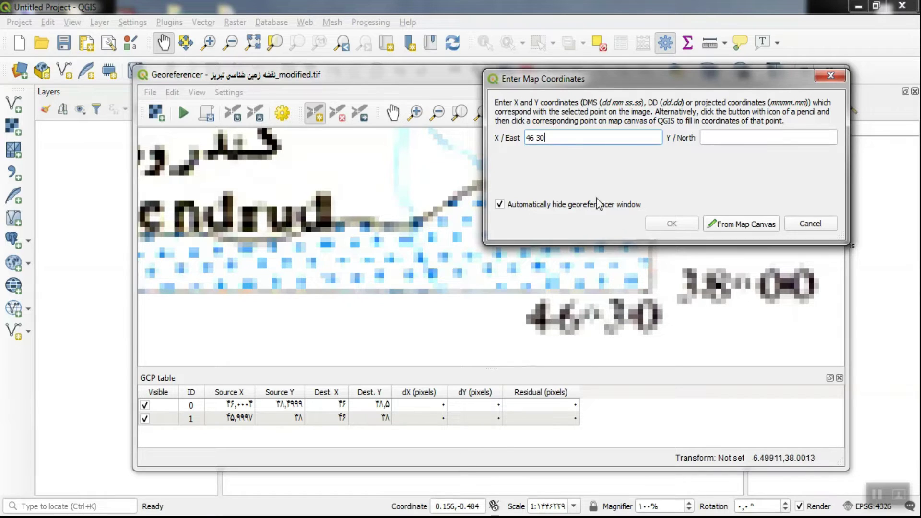
pyautogui.click(741, 143)
pyautogui.write('38 00')
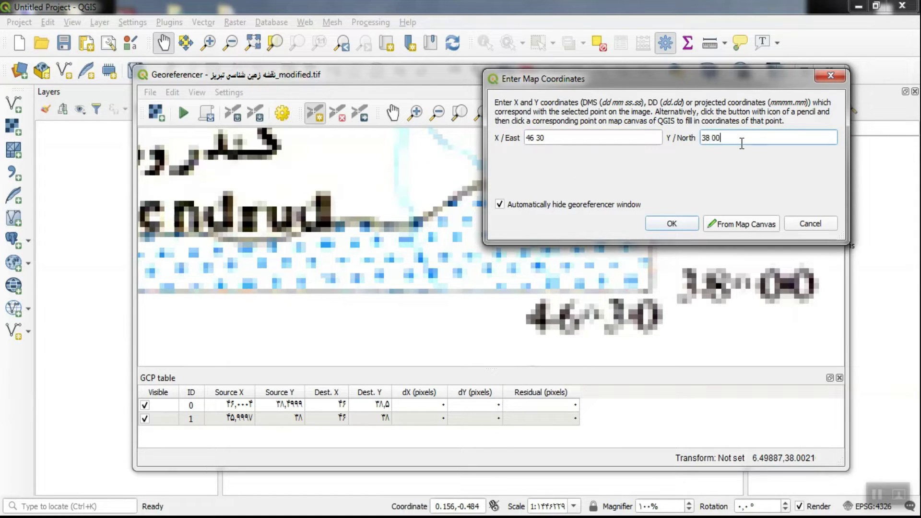
pyautogui.click(672, 223)
# Add a ground control point at the map frame's northeast corner with X/East 46 30 and Y/North 38 30.
pyautogui.scroll(-3, 570, 298)
pyautogui.scroll(-10, 571, 298)
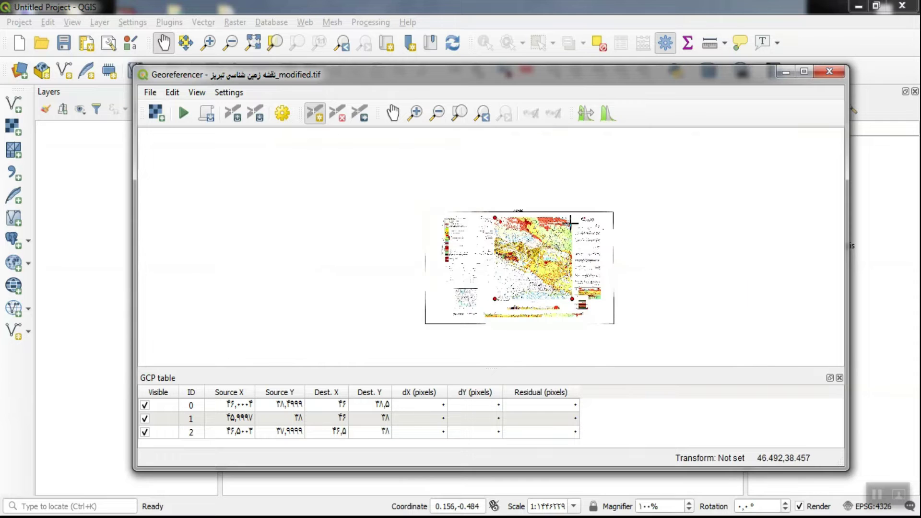
pyautogui.scroll(6, 571, 211)
pyautogui.scroll(3, 575, 190)
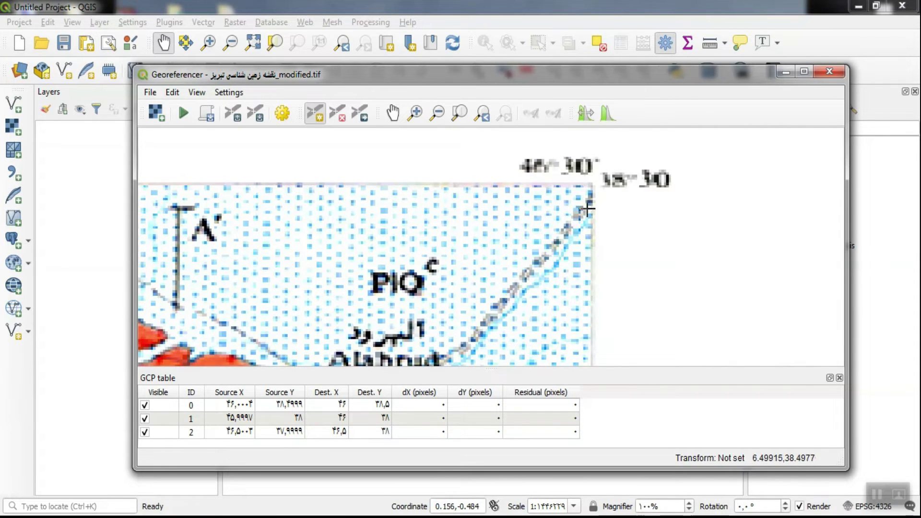
pyautogui.scroll(-3, 590, 211)
pyautogui.scroll(1, 605, 235)
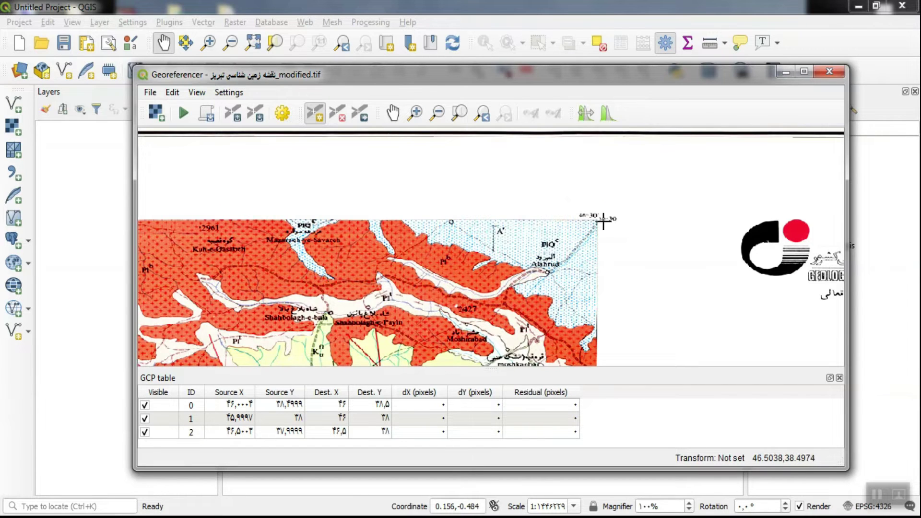
pyautogui.scroll(4, 603, 221)
pyautogui.scroll(-1, 602, 223)
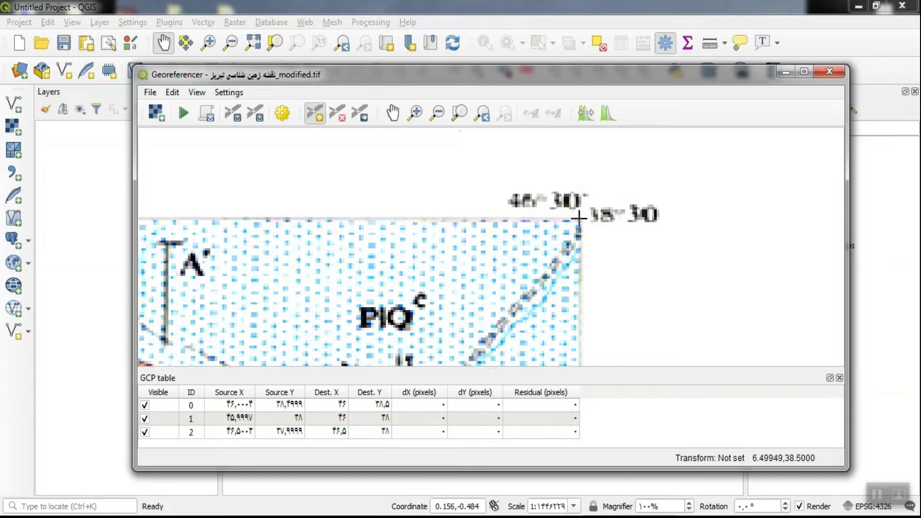
pyautogui.scroll(1, 579, 218)
pyautogui.scroll(1, 580, 218)
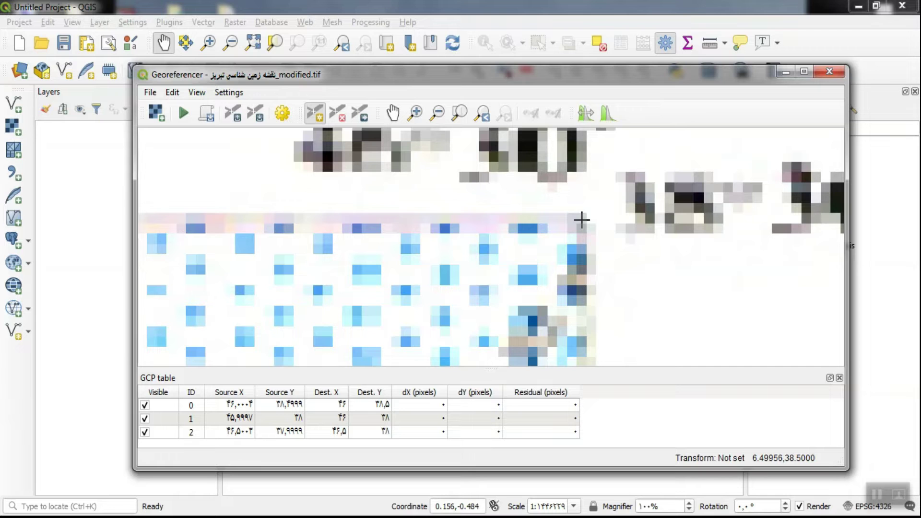
pyautogui.click(581, 219)
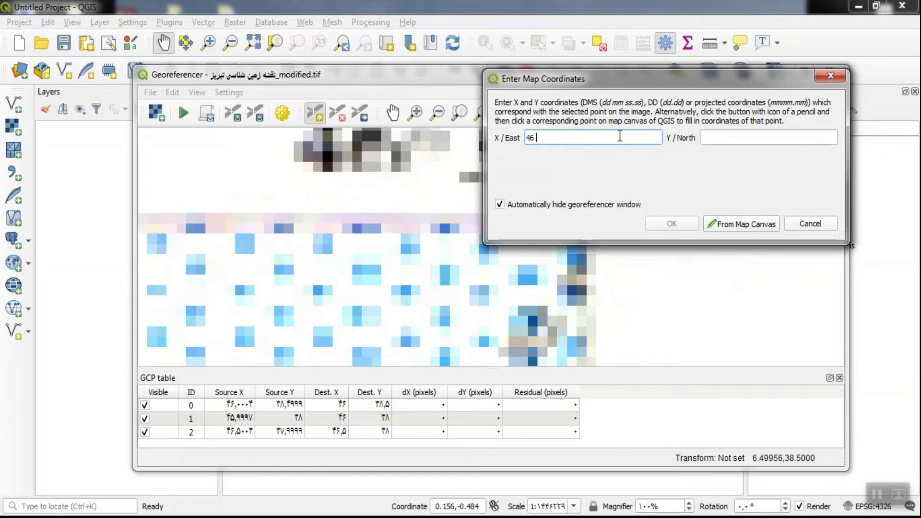
pyautogui.click(710, 143)
pyautogui.moveTo(692, 84); pyautogui.dragTo(406, 209)
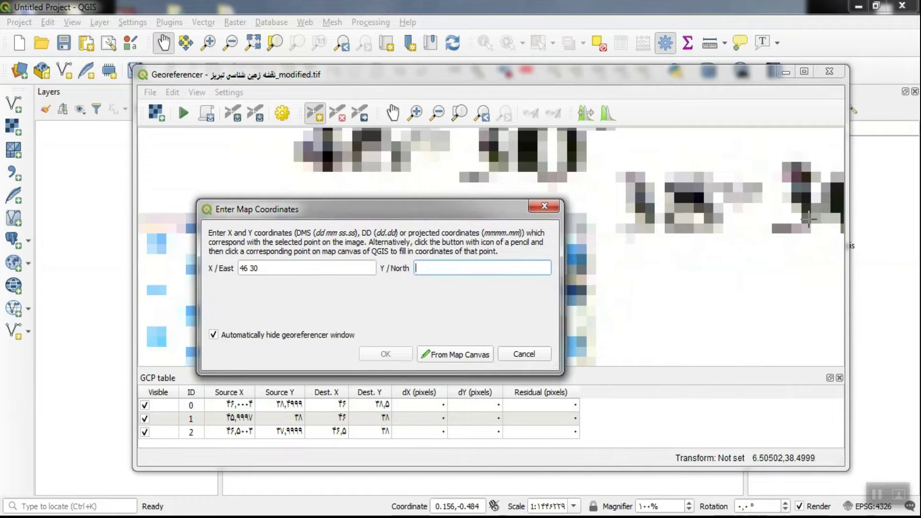
pyautogui.write('3')
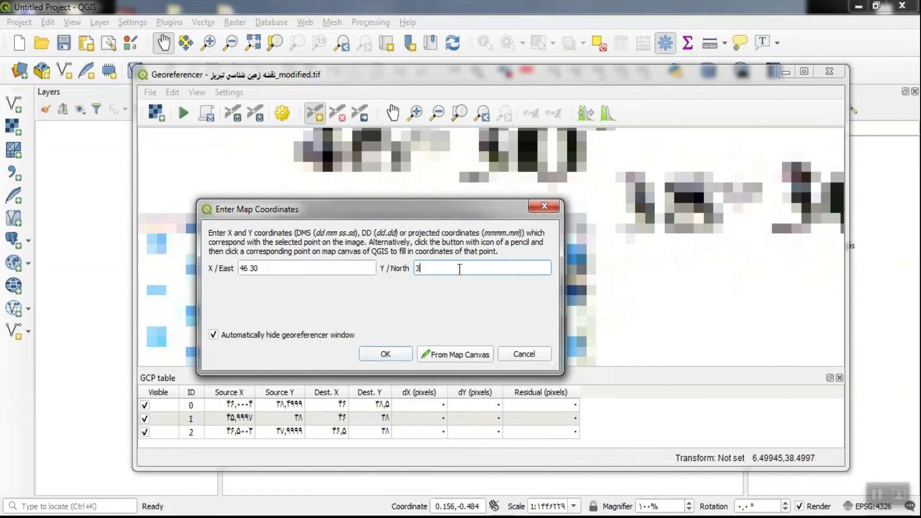
pyautogui.write('8 30')
pyautogui.click(407, 354)
# Open the transformation settings and choose the Polynomial 1 transformation type with Nearest neighbour resampling.
pyautogui.scroll(-5, 525, 310)
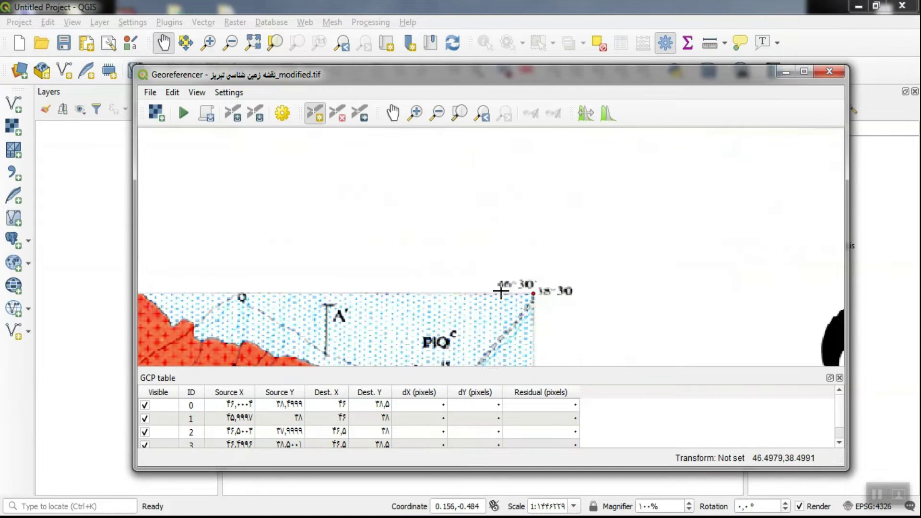
pyautogui.scroll(-2, 733, 143)
pyautogui.scroll(-3, 660, 195)
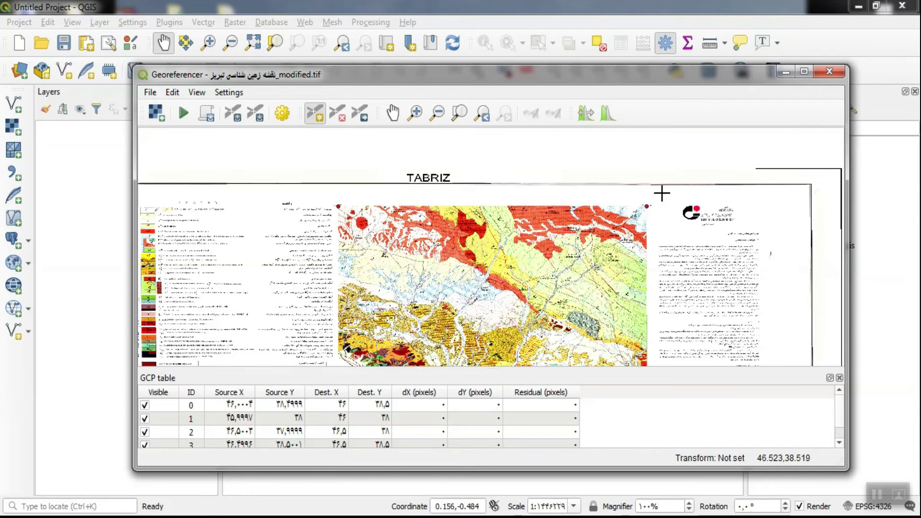
pyautogui.scroll(-1, 498, 170)
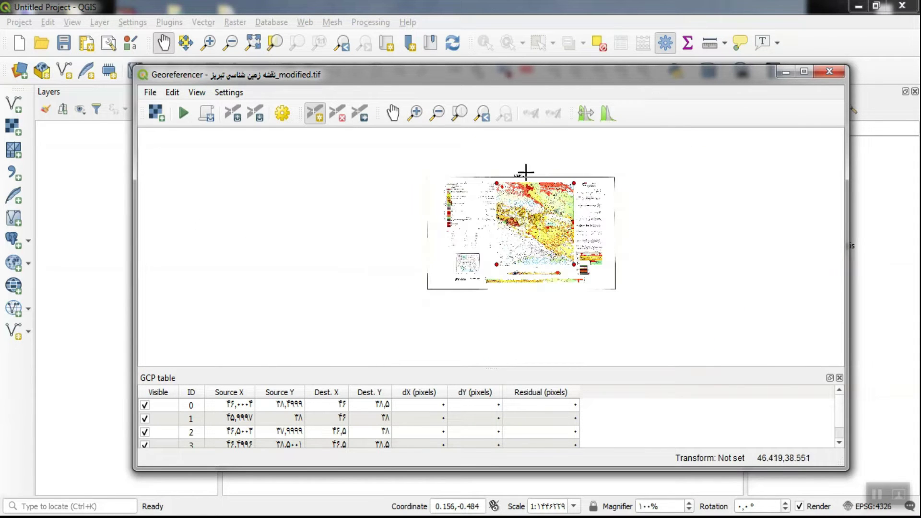
pyautogui.click(282, 115)
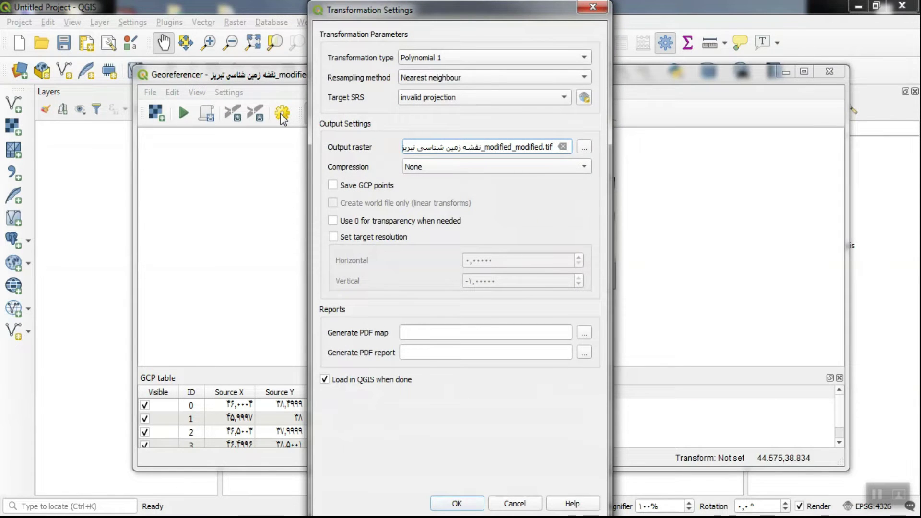
pyautogui.click(484, 57)
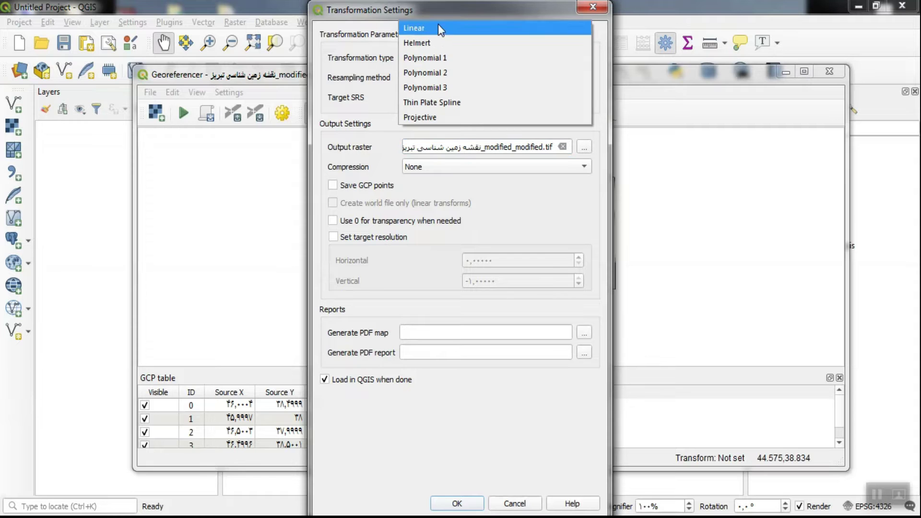
pyautogui.click(435, 57)
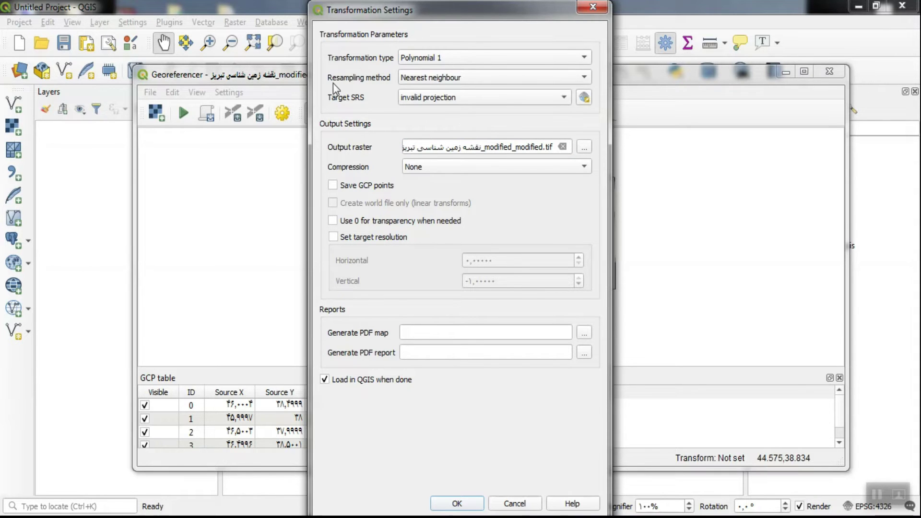
pyautogui.click(418, 77)
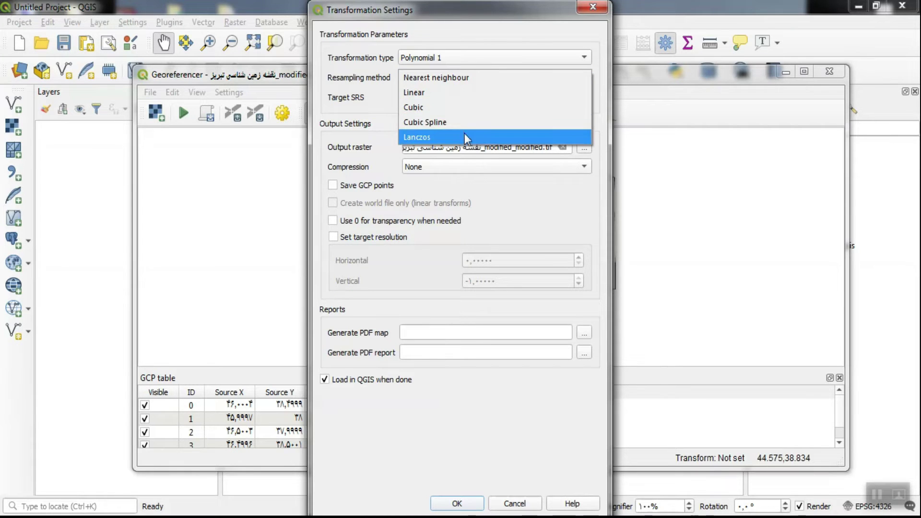
pyautogui.click(456, 78)
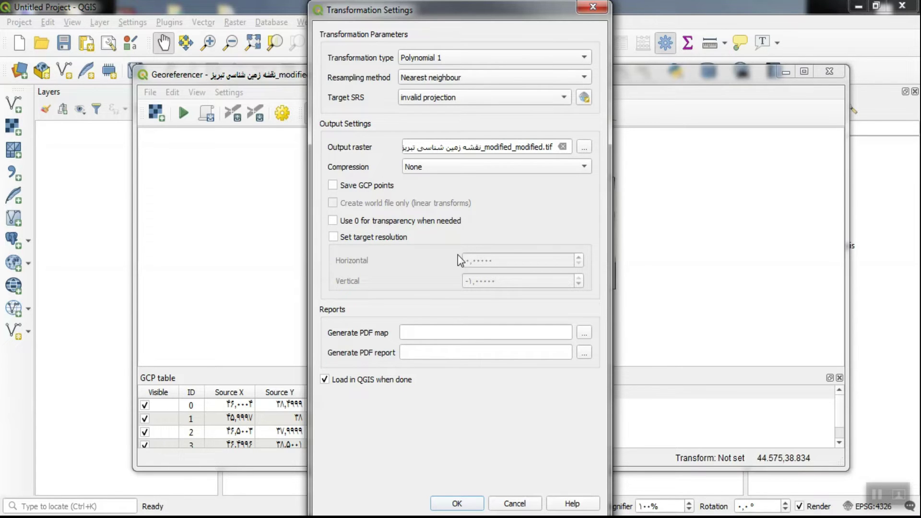
# Set the generated PDF map to save on the Desktop under the file name 1.
pyautogui.click(584, 333)
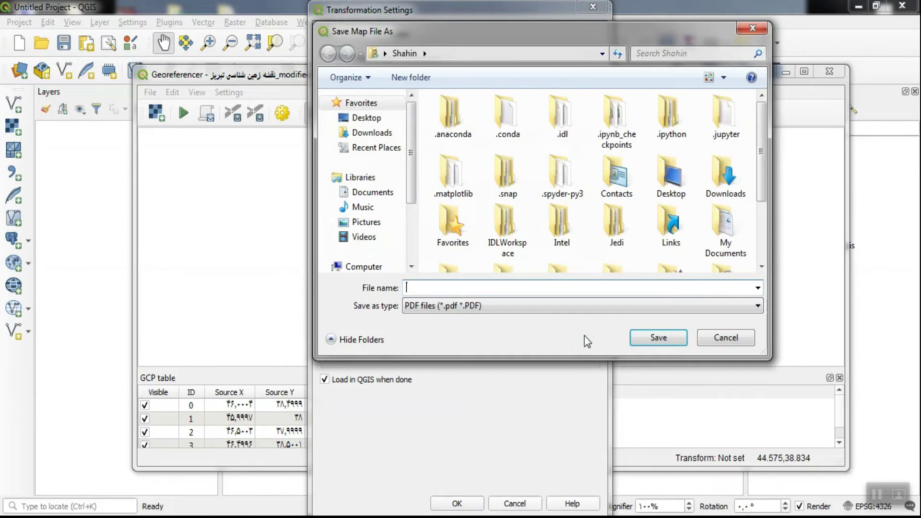
pyautogui.click(366, 118)
pyautogui.click(437, 285)
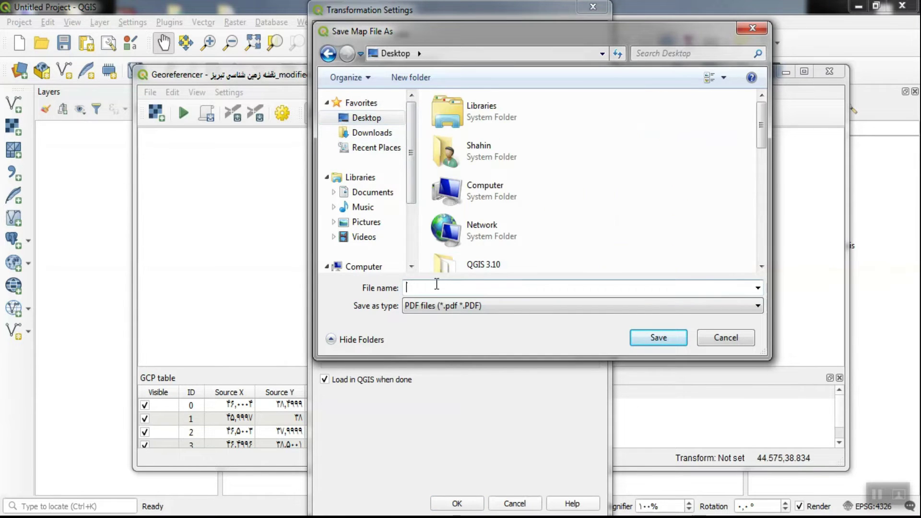
pyautogui.write('1')
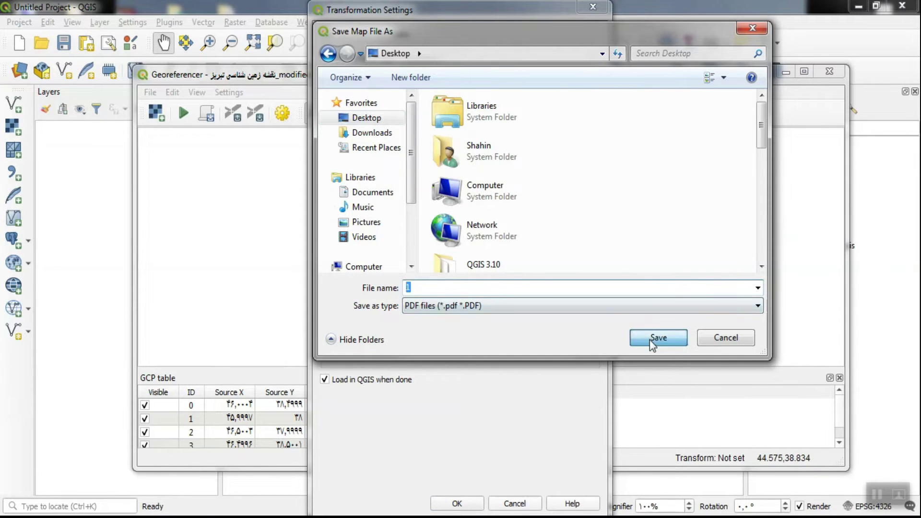
pyautogui.click(649, 338)
# Set the generated PDF report to save on the Desktop under the file name 2.
pyautogui.click(585, 350)
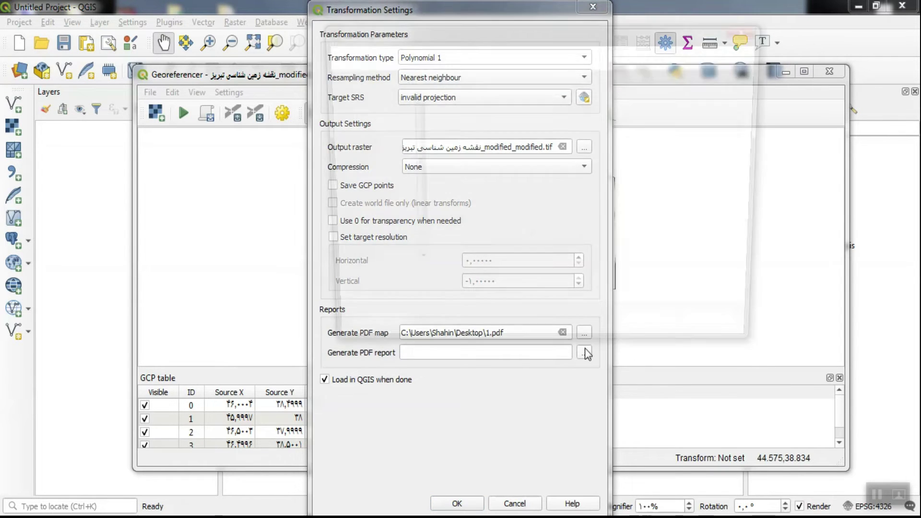
pyautogui.click(367, 118)
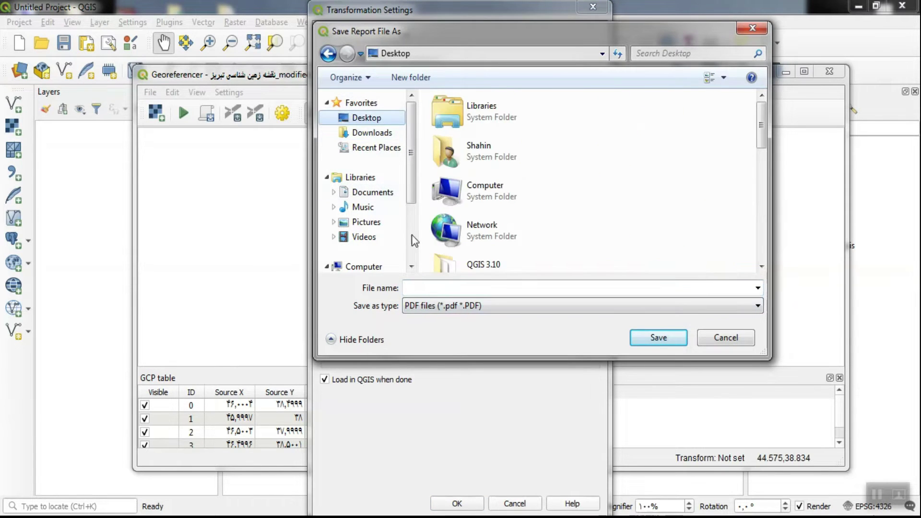
pyautogui.click(595, 287)
pyautogui.write('2')
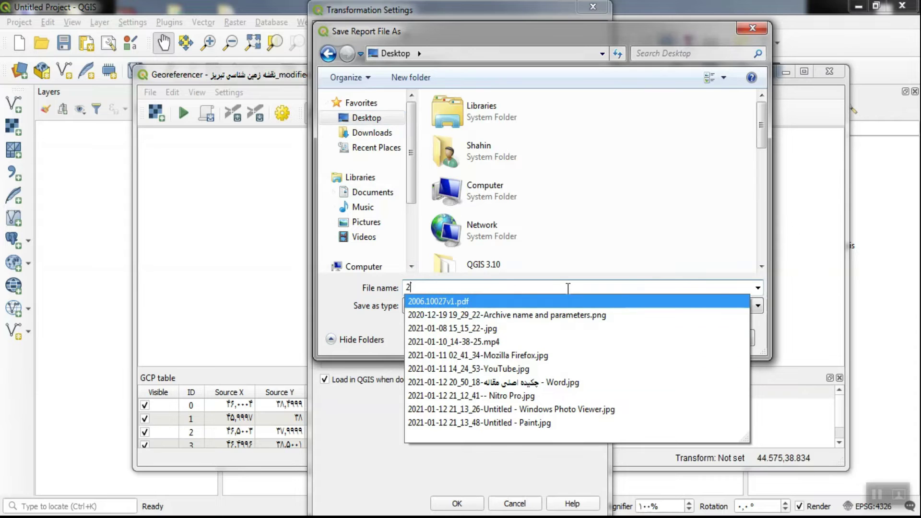
pyautogui.click(767, 327)
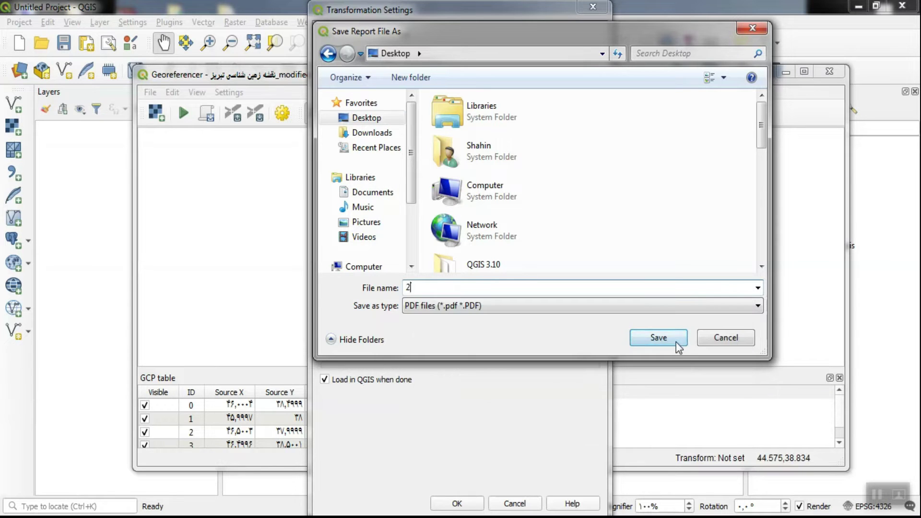
pyautogui.click(659, 338)
# Apply the transformation settings, run the georeferencing and minimize the Georeferencer window.
pyautogui.click(461, 501)
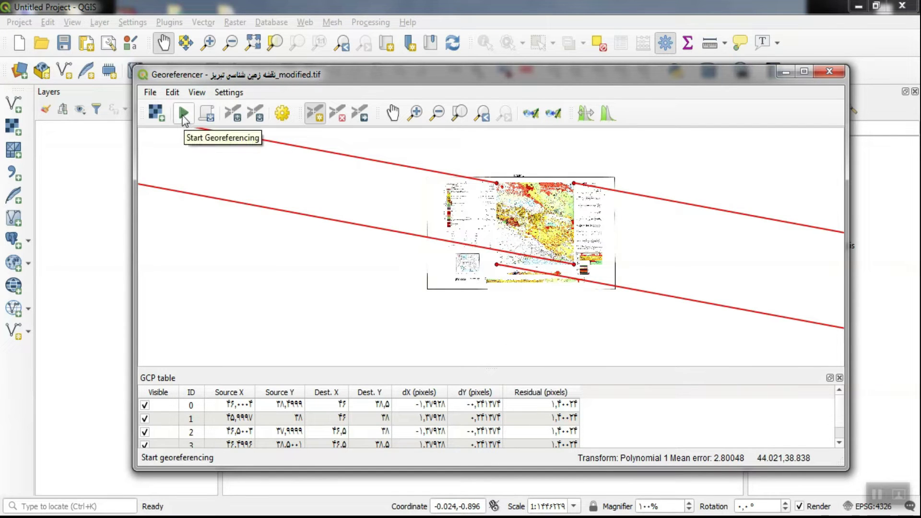
pyautogui.click(184, 117)
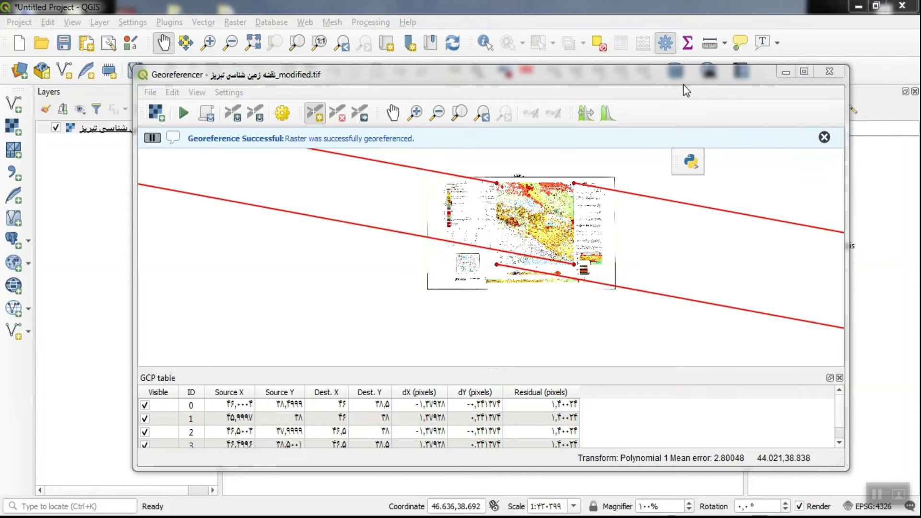
pyautogui.click(786, 72)
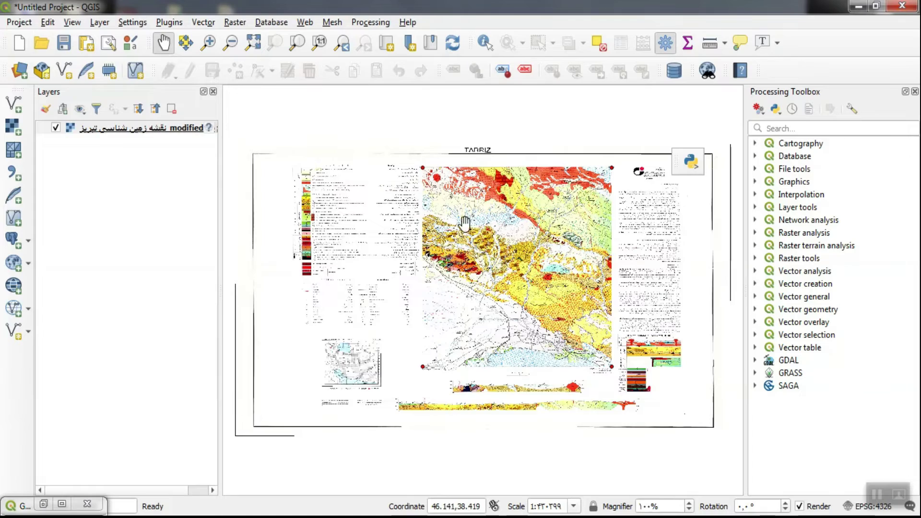
# Dock the floating Python toolbar at the end of the lower toolbar row.
pyautogui.scroll(1, 467, 191)
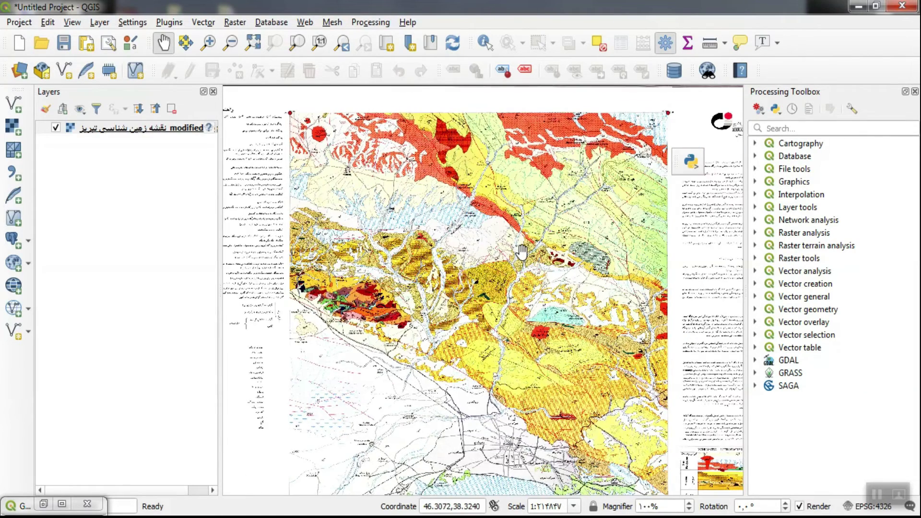
pyautogui.scroll(-1, 522, 250)
pyautogui.moveTo(683, 154); pyautogui.dragTo(782, 72)
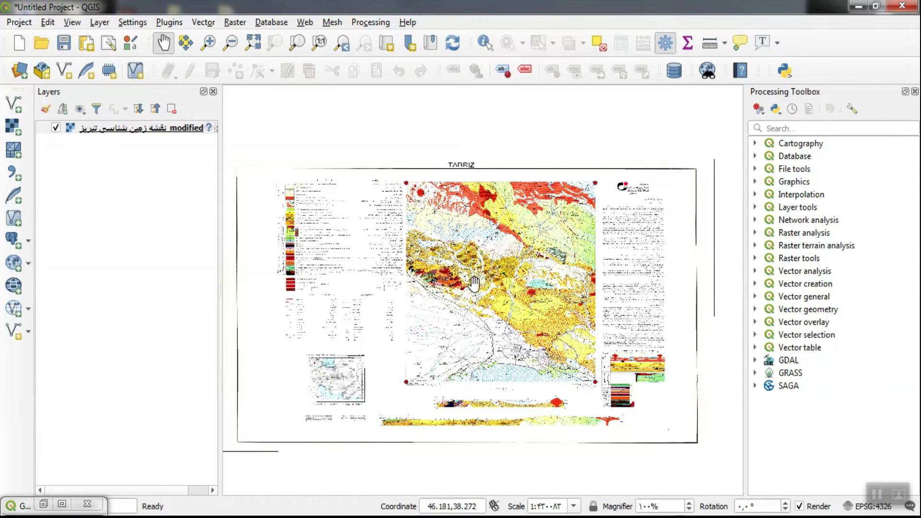
# Examine the georeferenced map's geology and pointer coordinates at several places within the map frame.
pyautogui.scroll(1, 473, 336)
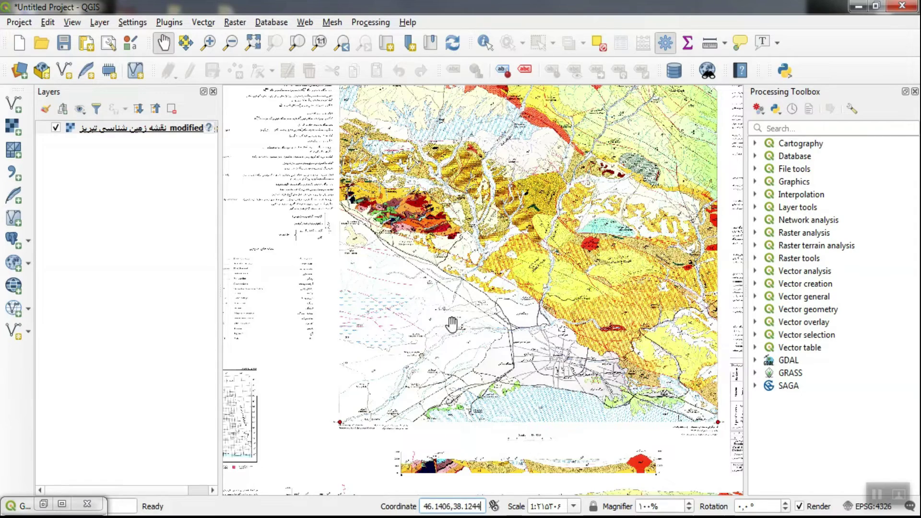
pyautogui.scroll(-2, 513, 334)
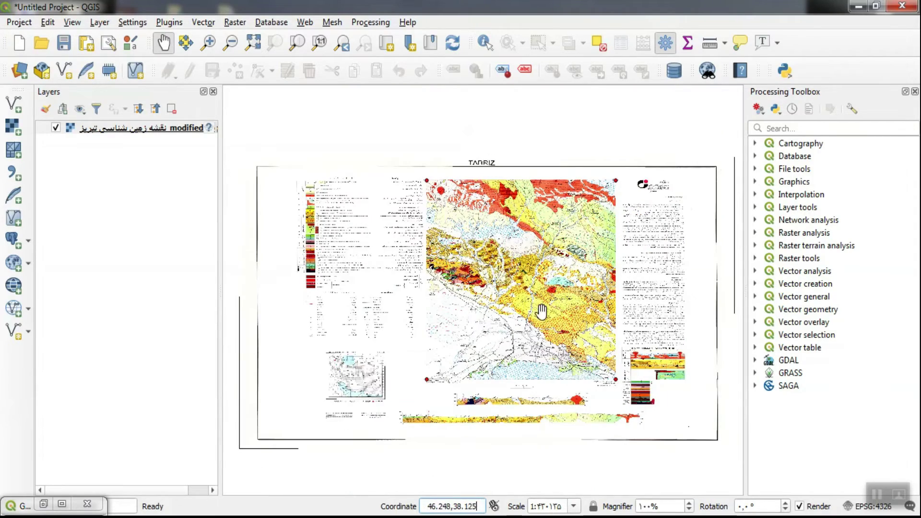
pyautogui.scroll(2, 498, 235)
pyautogui.scroll(2, 499, 235)
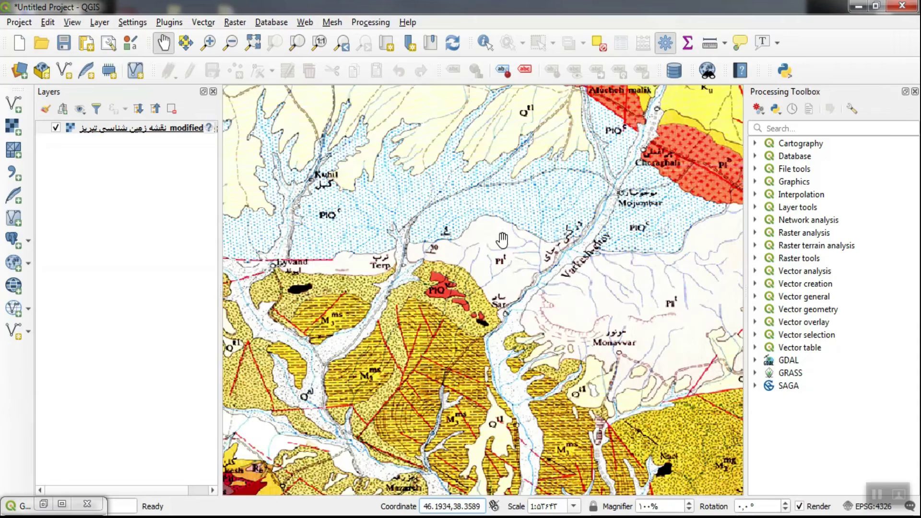
pyautogui.scroll(-1, 502, 240)
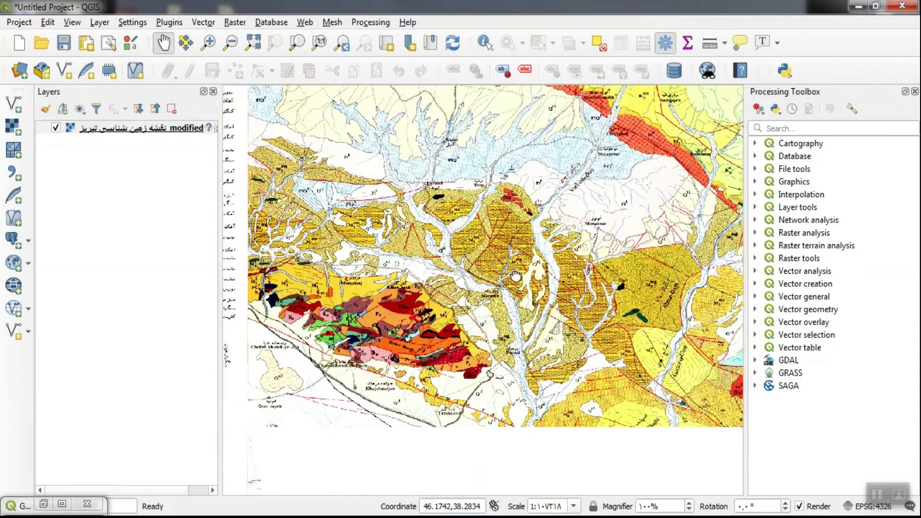
pyautogui.moveTo(477, 362); pyautogui.dragTo(521, 257)
pyautogui.moveTo(507, 382); pyautogui.dragTo(476, 255)
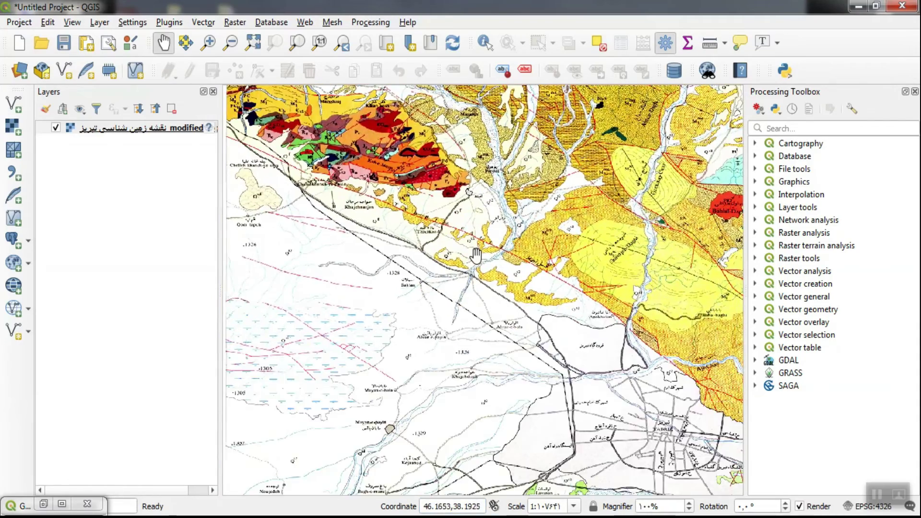
pyautogui.moveTo(507, 328); pyautogui.dragTo(460, 277)
pyautogui.moveTo(535, 357); pyautogui.dragTo(408, 306)
pyautogui.scroll(-1, 454, 376)
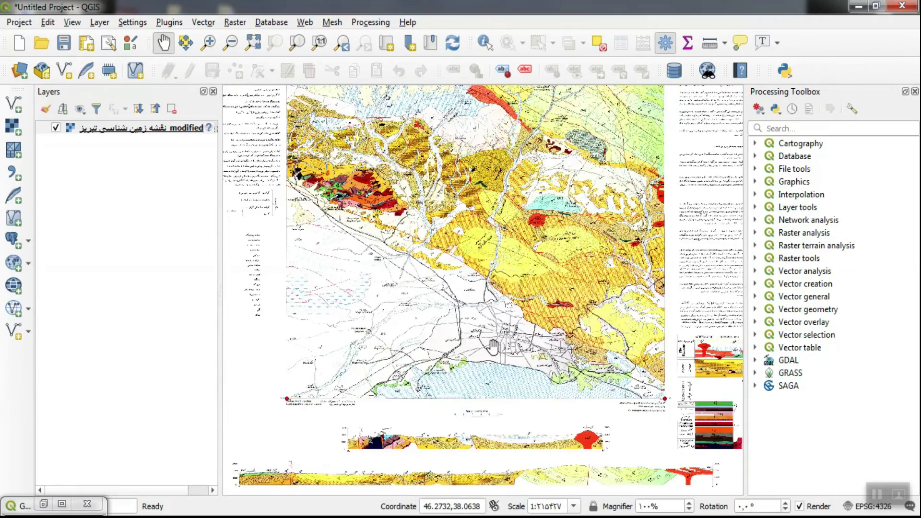
# Inspect the cross-sections below the georeferenced map and the legend of geological units beside it.
pyautogui.moveTo(507, 275); pyautogui.dragTo(515, 405)
pyautogui.moveTo(359, 435); pyautogui.dragTo(463, 223)
pyautogui.moveTo(289, 305); pyautogui.dragTo(498, 390)
pyautogui.moveTo(383, 186); pyautogui.dragTo(403, 251)
pyautogui.scroll(1, 388, 177)
pyautogui.scroll(1, 387, 173)
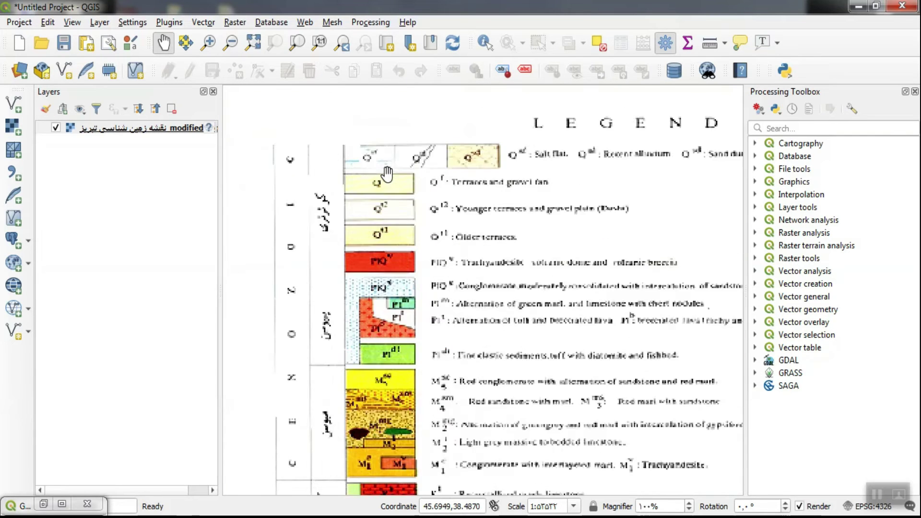
# Read the legend's rock-unit descriptions from the Quaternary to the Cretaceous and inspect the map's 46°00' / 38°30' corner.
pyautogui.moveTo(423, 340); pyautogui.dragTo(354, 206)
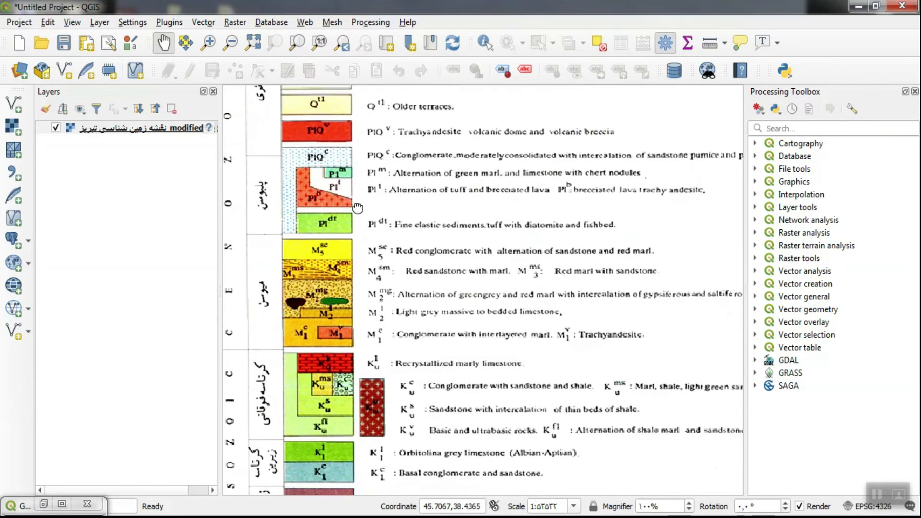
pyautogui.moveTo(364, 329); pyautogui.dragTo(361, 407)
pyautogui.moveTo(297, 204); pyautogui.dragTo(297, 252)
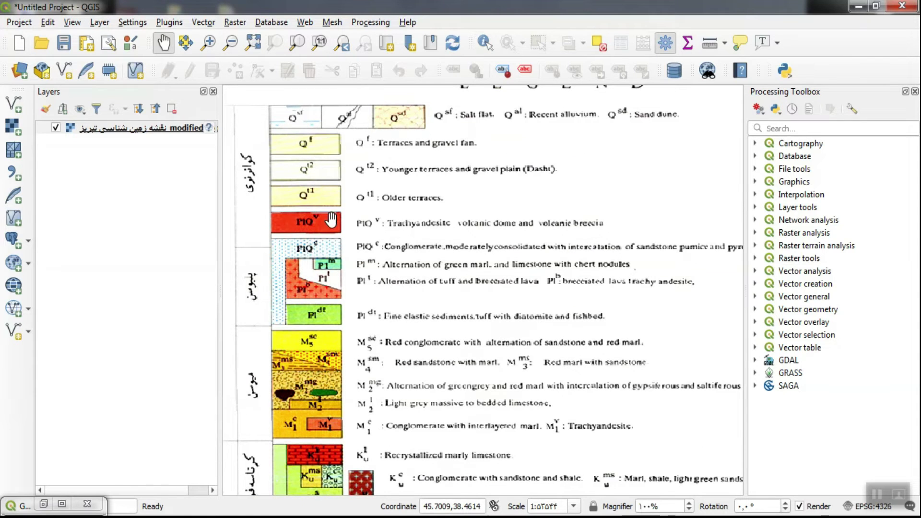
pyautogui.moveTo(331, 219); pyautogui.dragTo(337, 253)
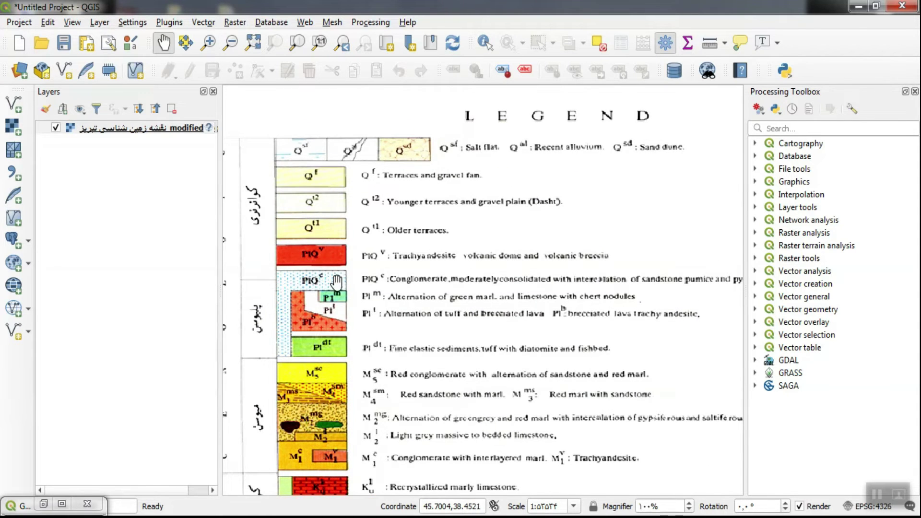
pyautogui.scroll(-2, 336, 283)
pyautogui.moveTo(591, 304); pyautogui.dragTo(506, 342)
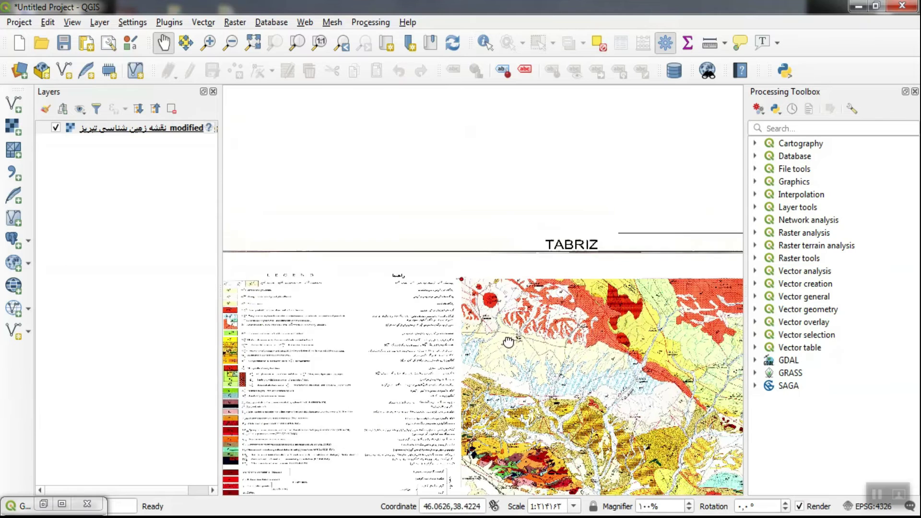
pyautogui.scroll(3, 491, 310)
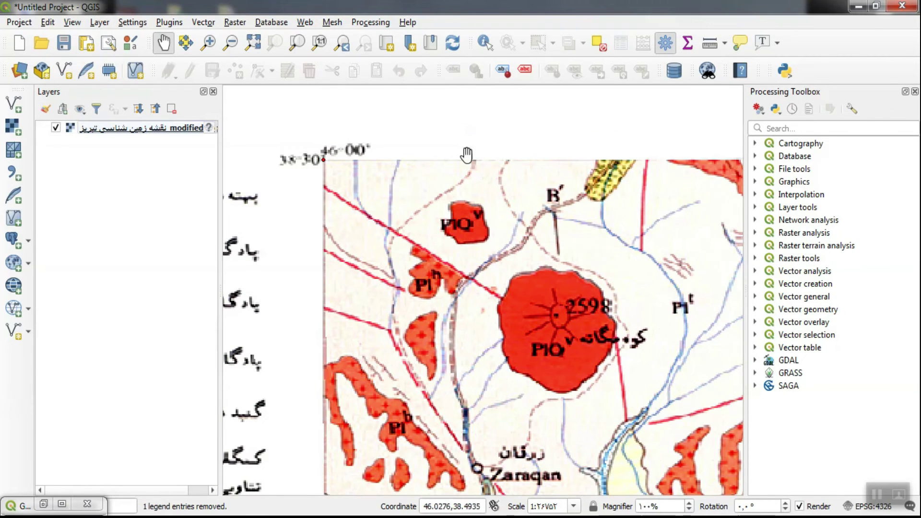
# Set up a new shapefile layer with the file name PIO7 and Polygon geometry.
pyautogui.click(99, 22)
pyautogui.moveTo(121, 57)
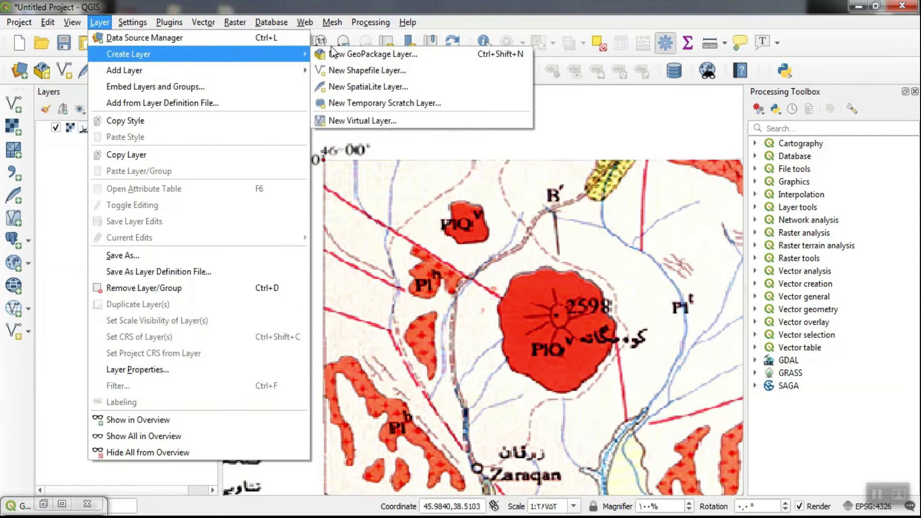
pyautogui.click(372, 69)
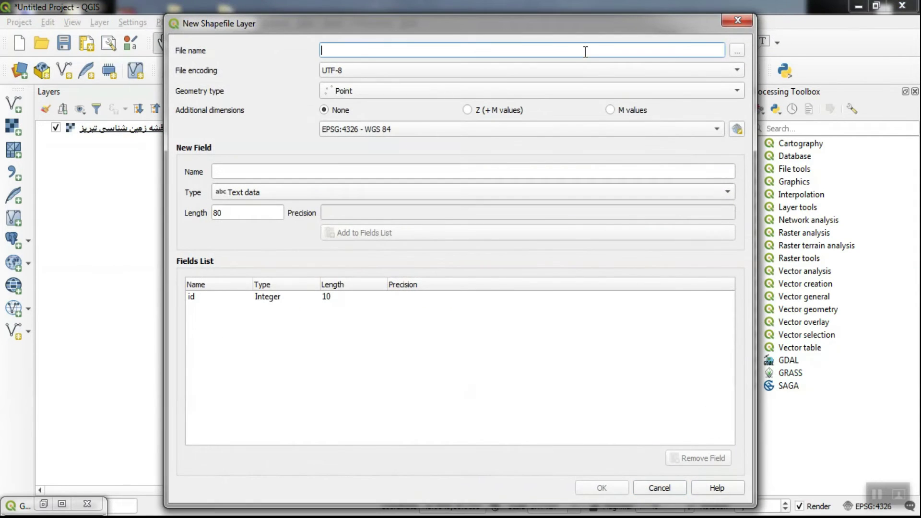
pyautogui.write('PIO7')
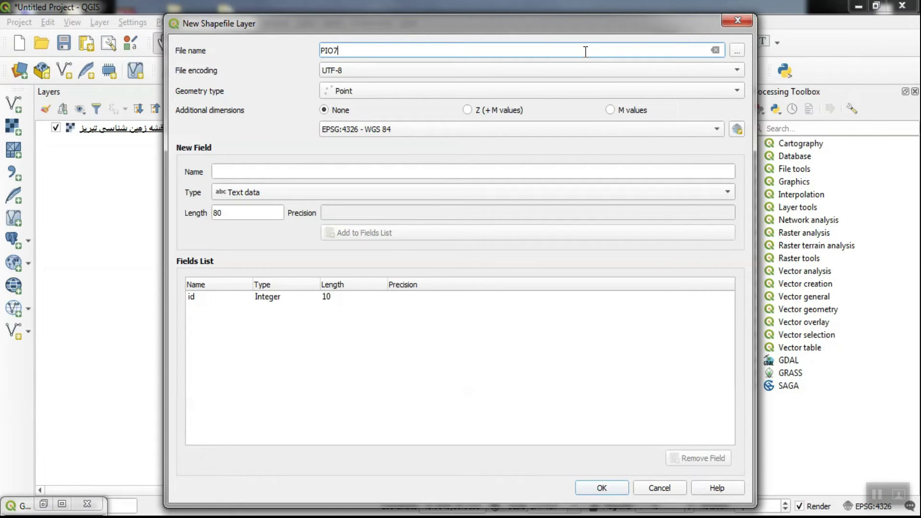
pyautogui.click(556, 88)
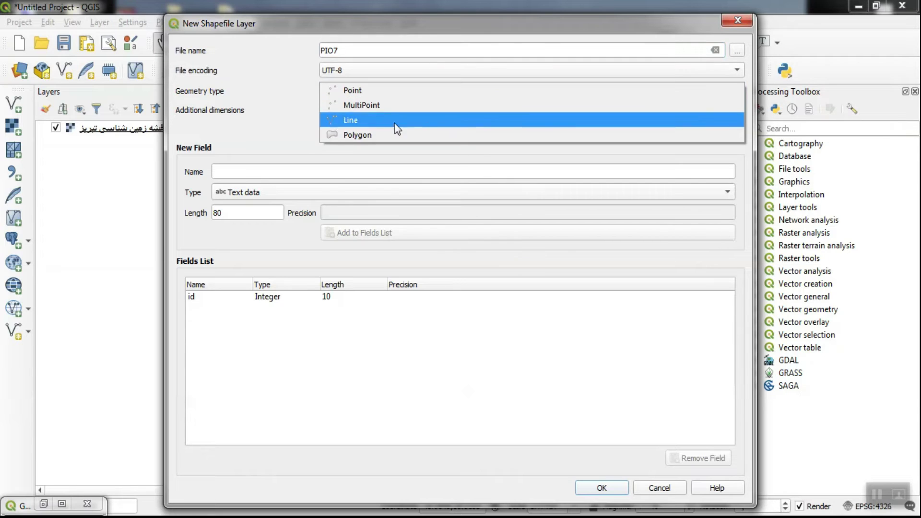
pyautogui.click(369, 135)
# Add a text field called Name to the new shapefile's fields list and create the layer.
pyautogui.click(369, 174)
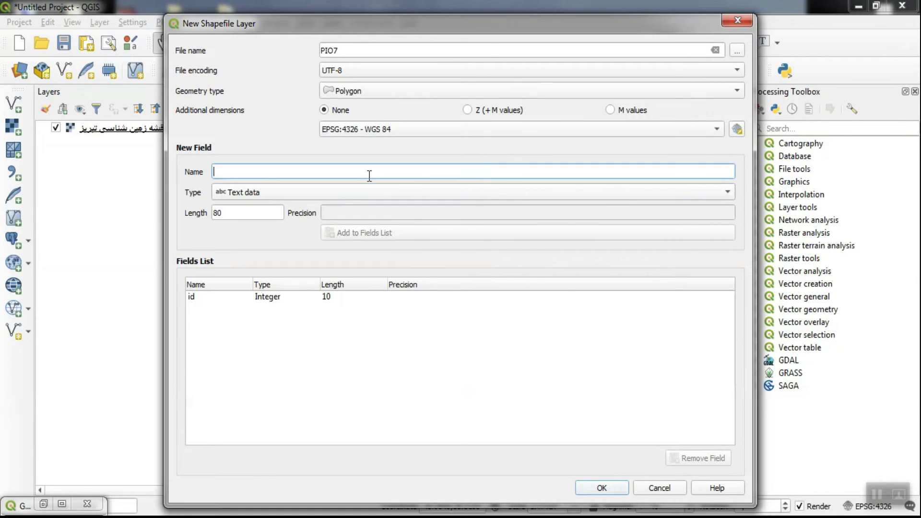
pyautogui.write('Name')
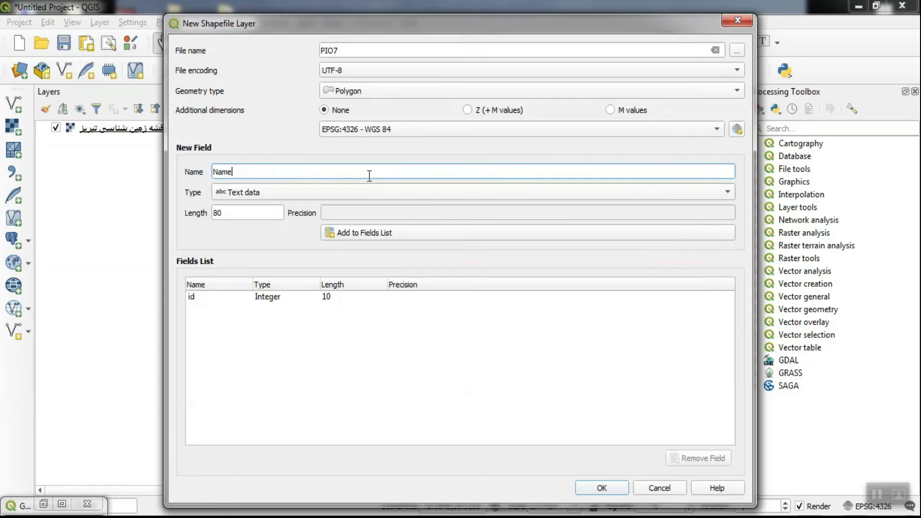
pyautogui.click(364, 232)
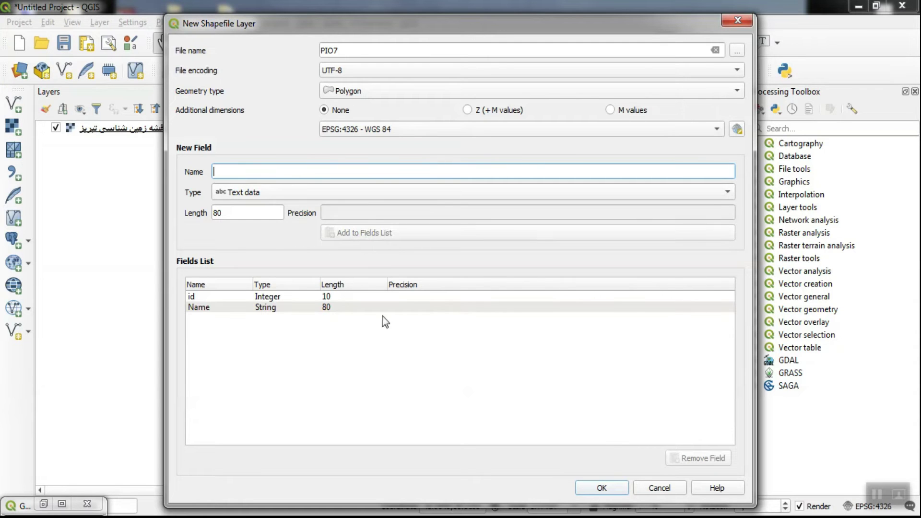
pyautogui.click(616, 491)
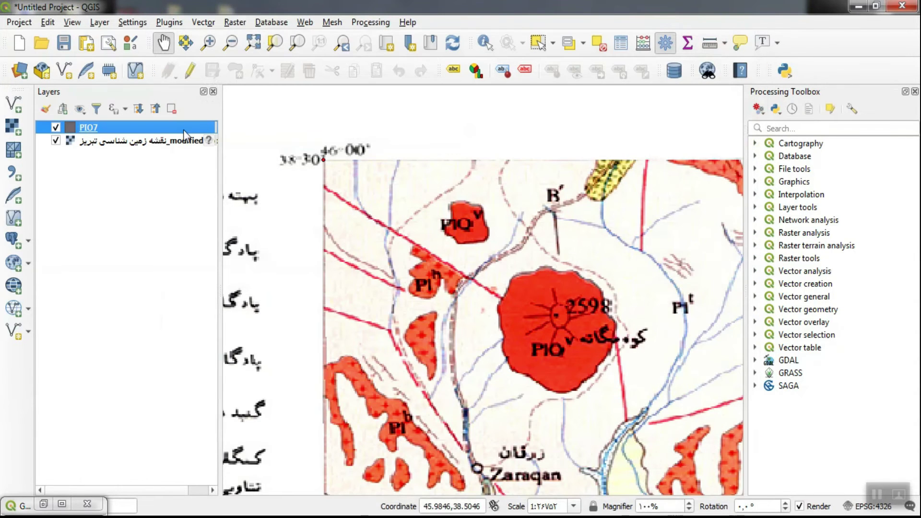
# Enable editing on the PIO7 layer and trace the outline of the small red PlQv patch near the map corner as a polygon.
pyautogui.click(190, 71)
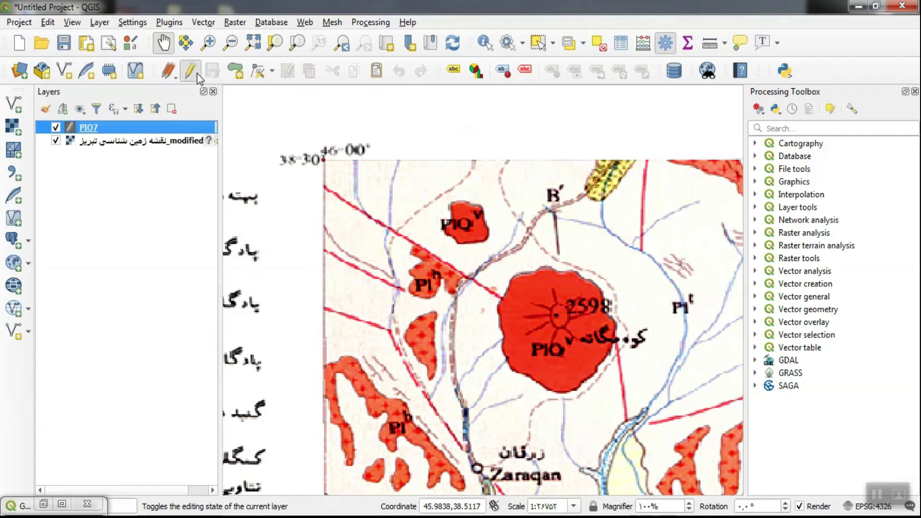
pyautogui.click(236, 71)
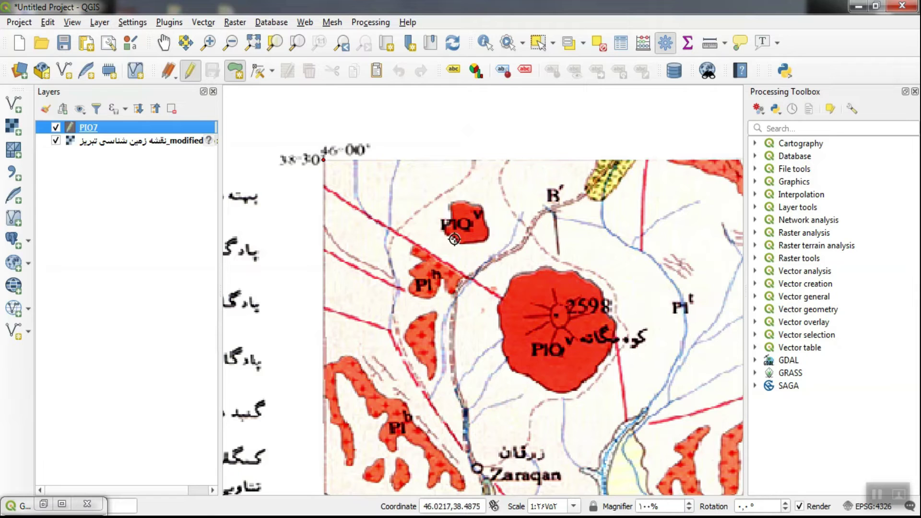
pyautogui.scroll(1, 456, 221)
pyautogui.scroll(1, 462, 198)
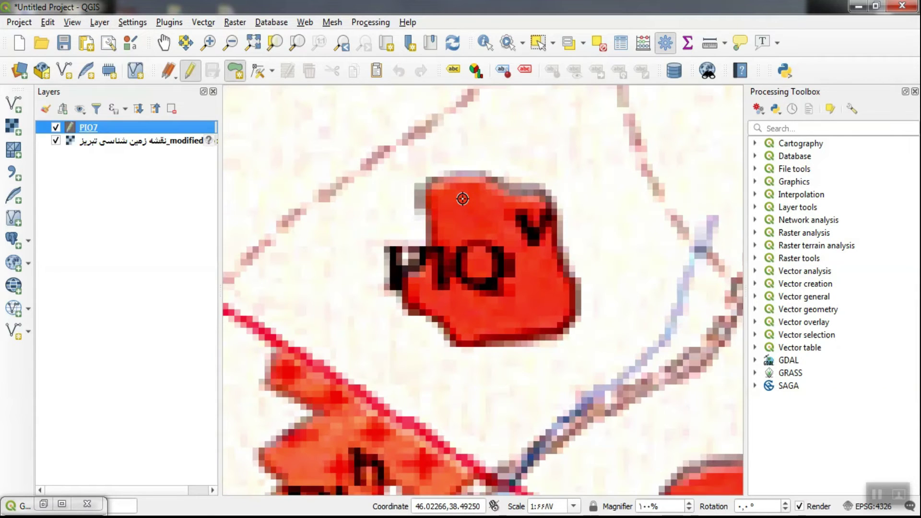
pyautogui.click(444, 179)
pyautogui.click(481, 173)
pyautogui.click(489, 181)
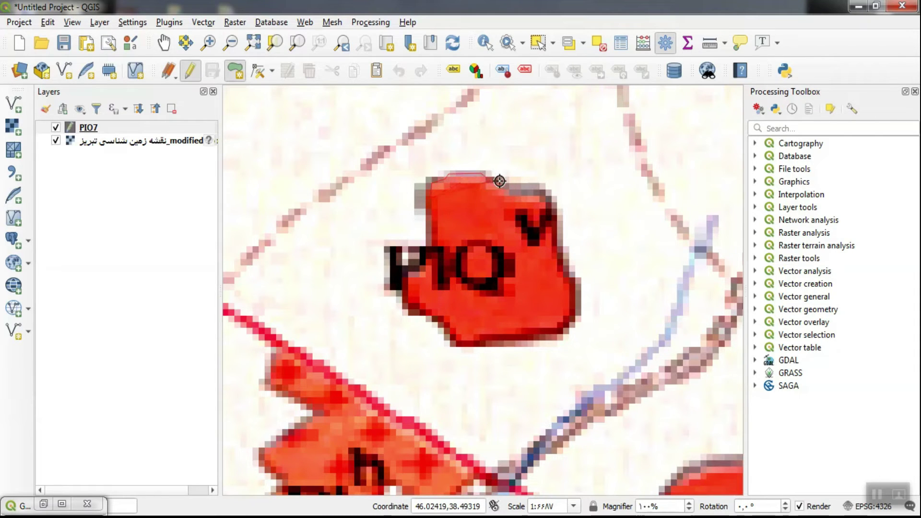
pyautogui.click(512, 192)
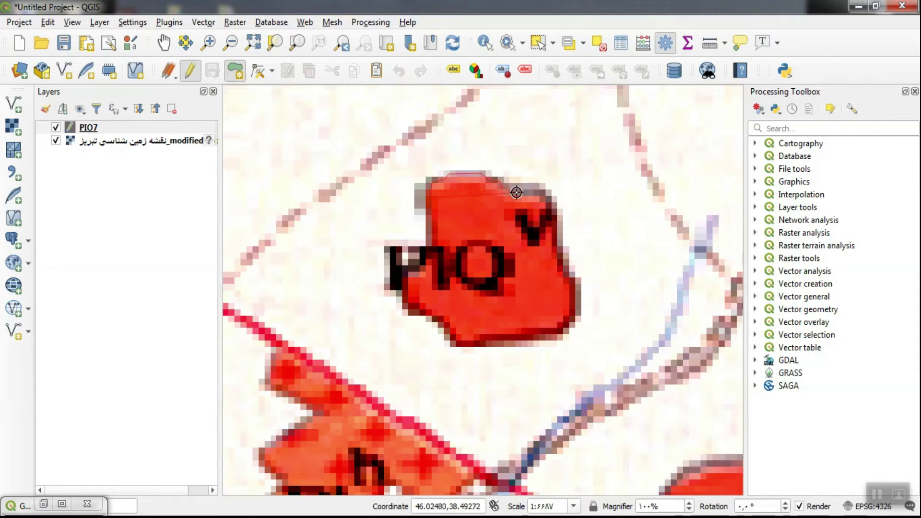
pyautogui.click(545, 194)
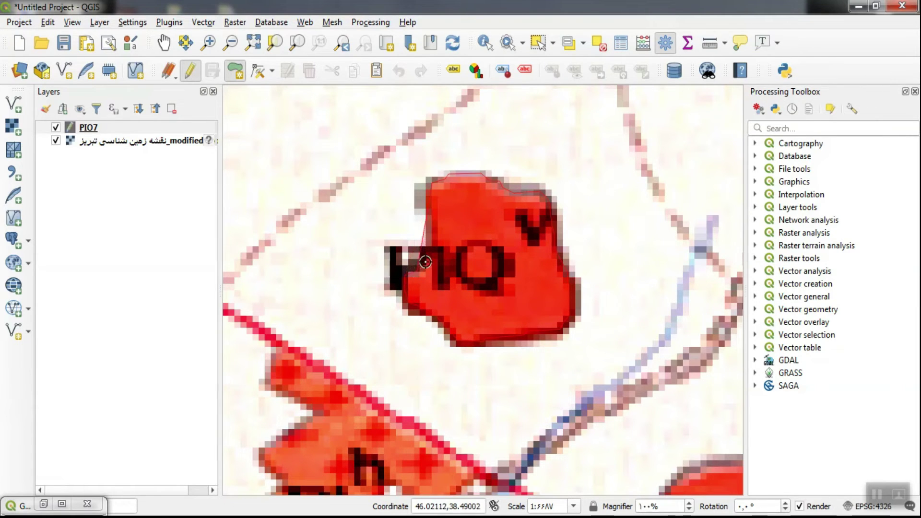
pyautogui.rightClick(427, 198)
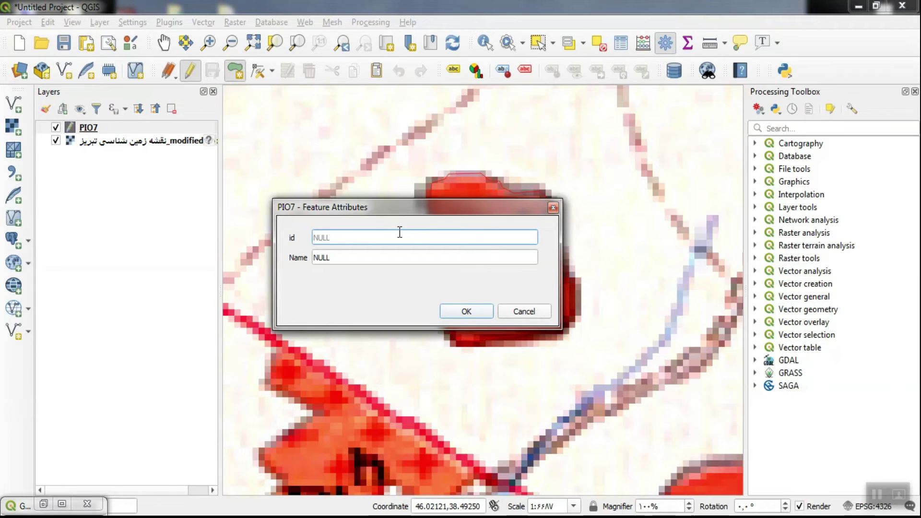
# Give the small patch's polygon the id 100 and the name PIO, and save its attributes.
pyautogui.click(384, 256)
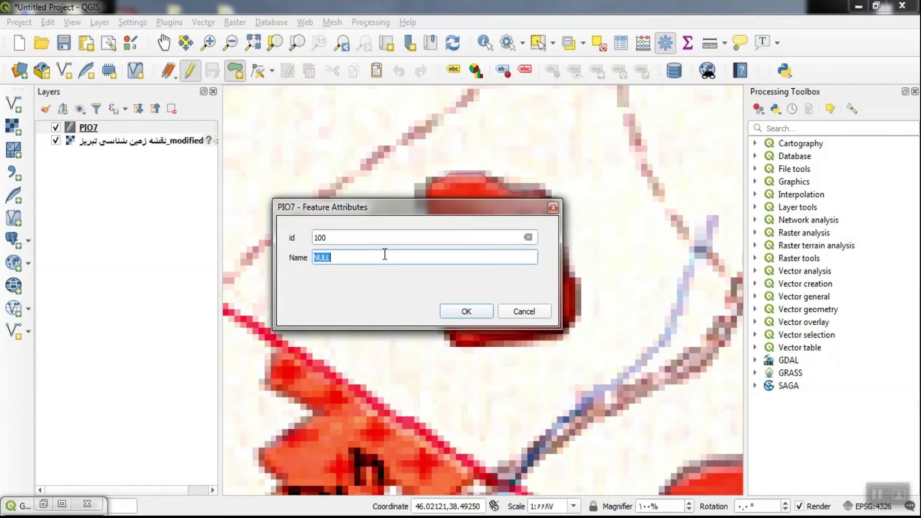
pyautogui.moveTo(387, 208); pyautogui.dragTo(391, 163)
pyautogui.write('PIO7')
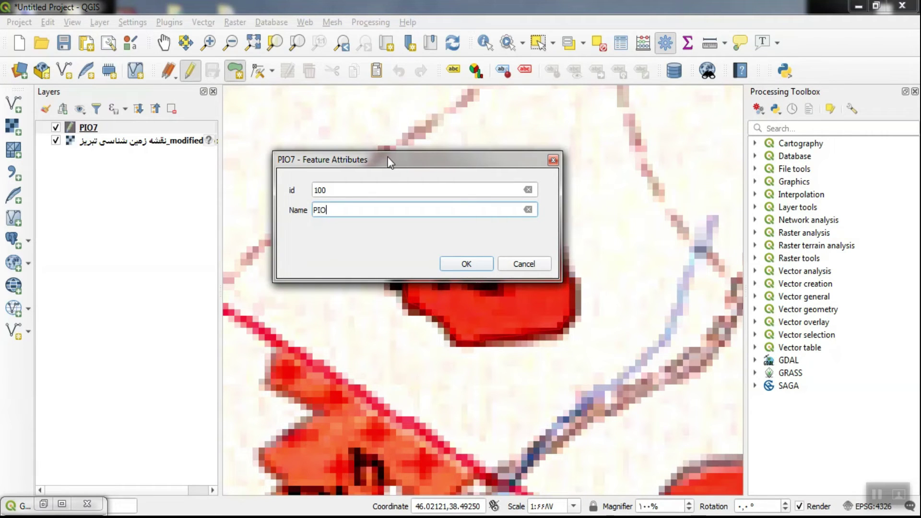
pyautogui.click(455, 263)
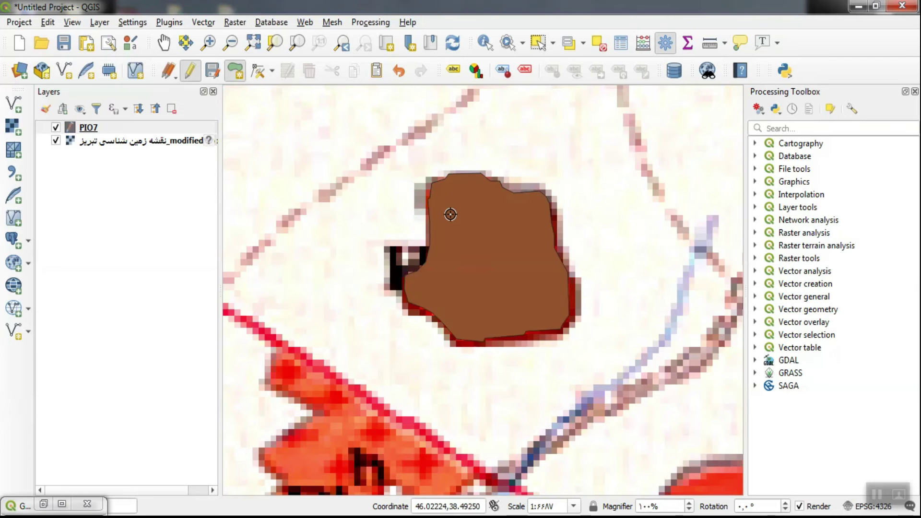
# Trace the outline of the large red PlQv body around peak 2598 as a second polygon.
pyautogui.scroll(-3, 417, 205)
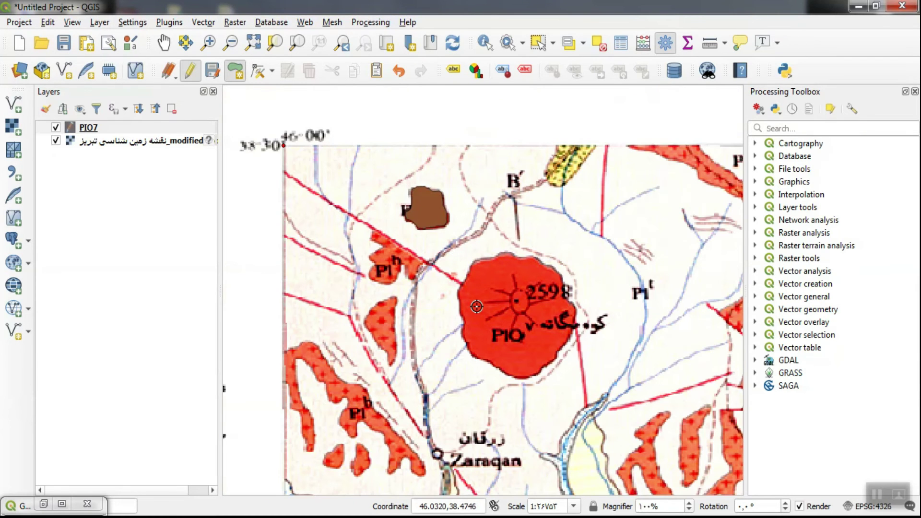
pyautogui.scroll(2, 382, 267)
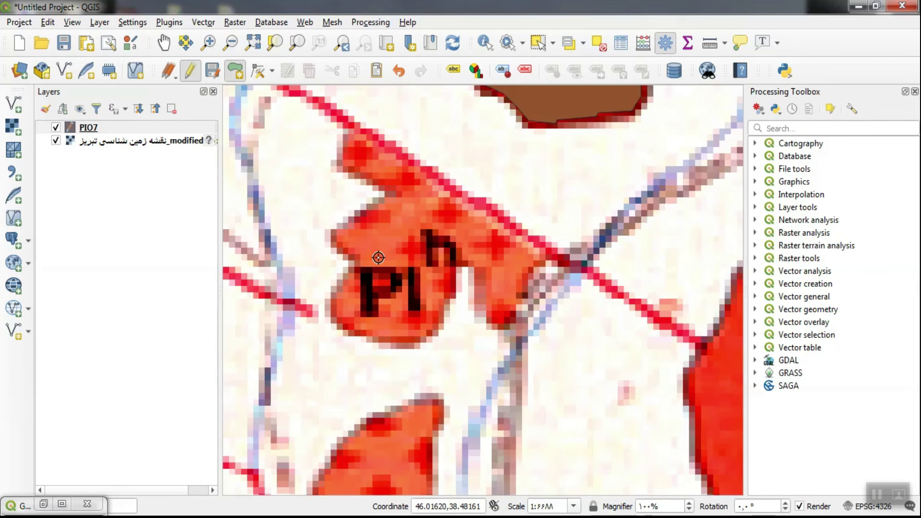
pyautogui.scroll(-2, 428, 266)
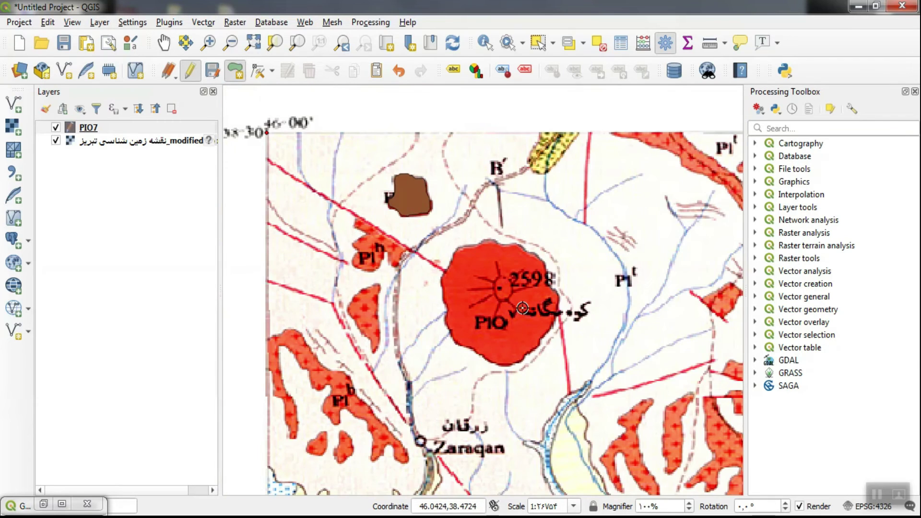
pyautogui.scroll(1, 520, 308)
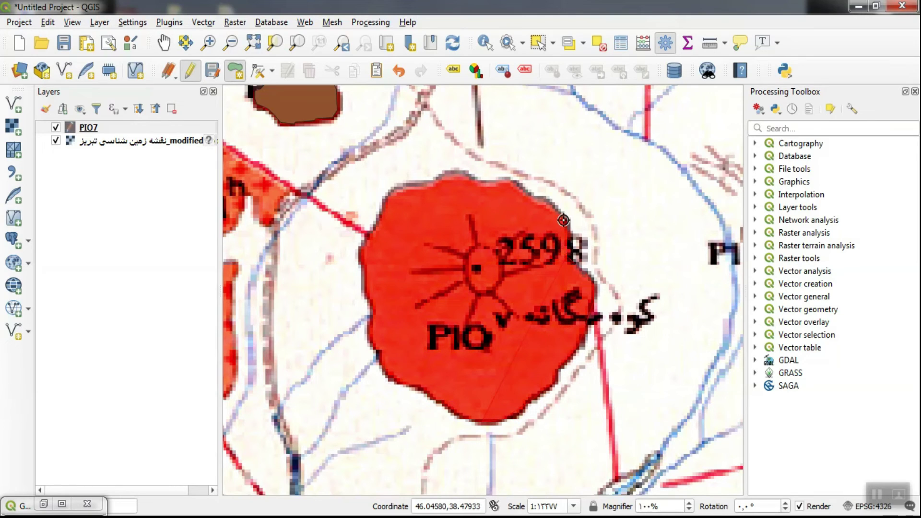
pyautogui.click(513, 179)
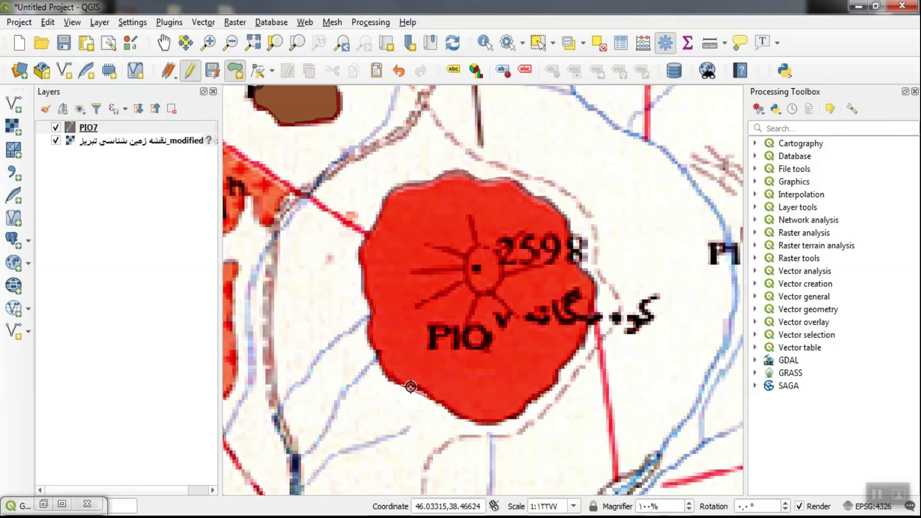
pyautogui.rightClick(473, 423)
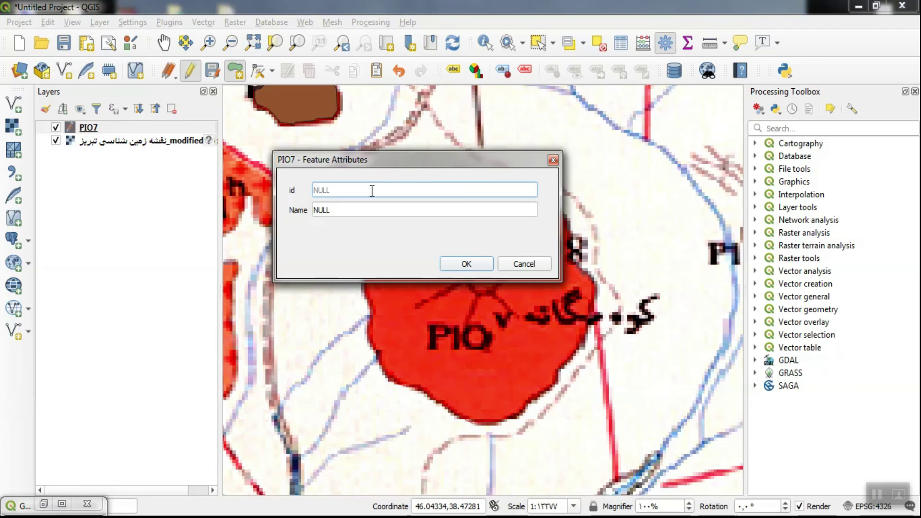
# Give the large body's polygon the id 101 and the name PIO2, and save its attributes.
pyautogui.click(390, 209)
pyautogui.write('PIO2')
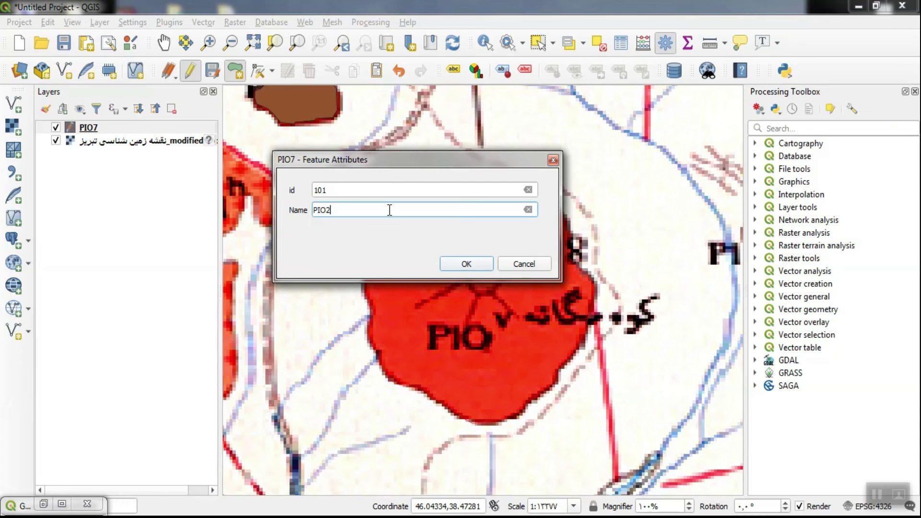
pyautogui.click(449, 263)
# Save the edits to the PIO7 layer and end its editing session.
pyautogui.scroll(-2, 360, 224)
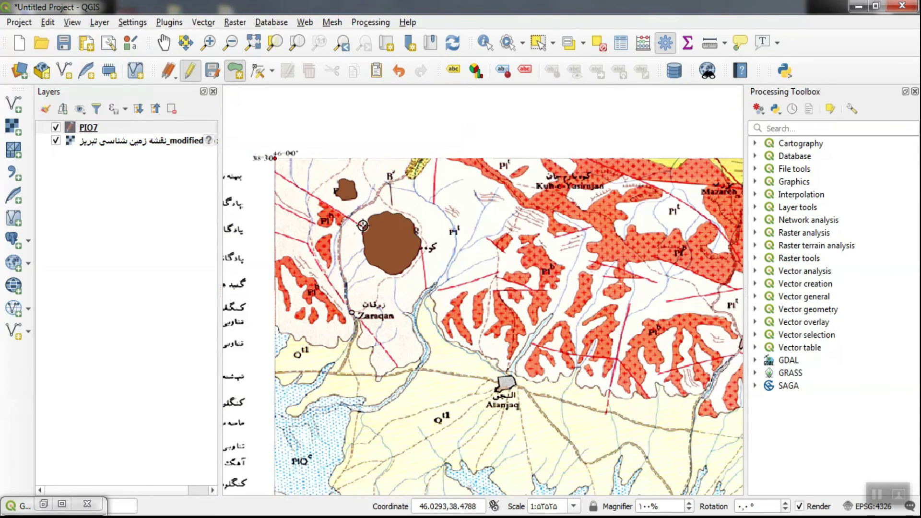
pyautogui.click(212, 71)
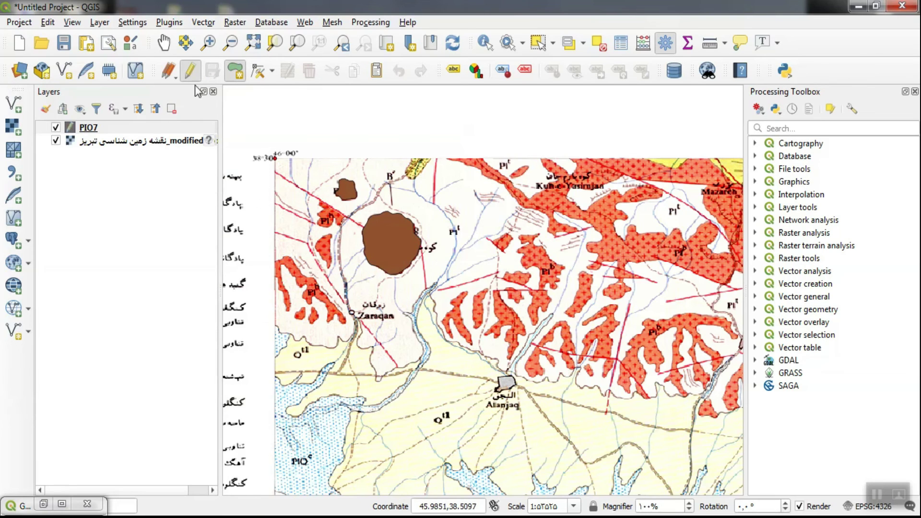
pyautogui.click(189, 71)
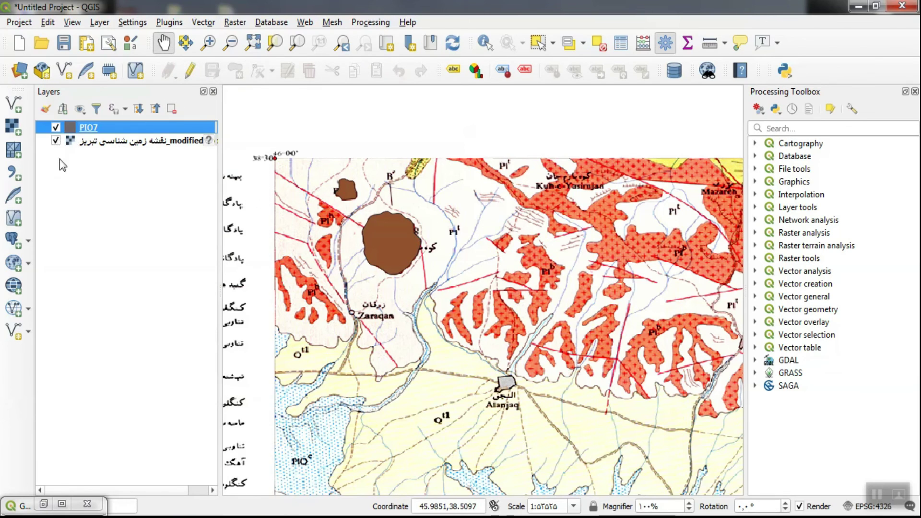
# Hide the georeferenced map raster so that only the digitized PIO7 polygons are displayed.
pyautogui.click(56, 141)
pyautogui.moveTo(298, 229); pyautogui.dragTo(350, 237)
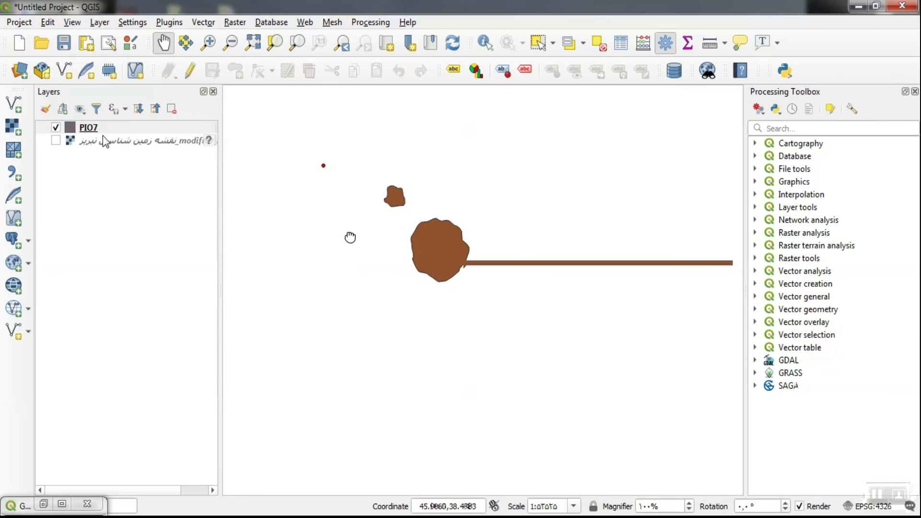